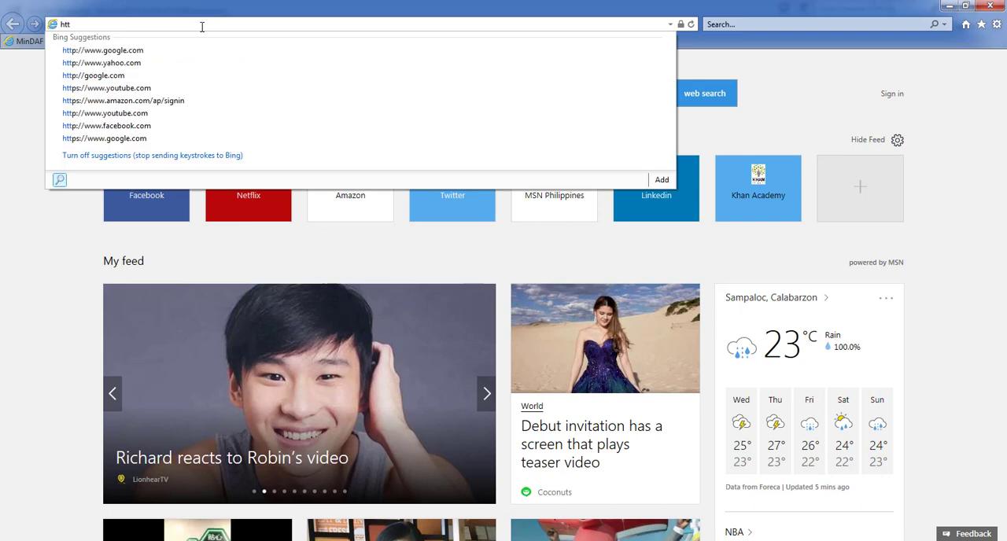
pyautogui.write('p')
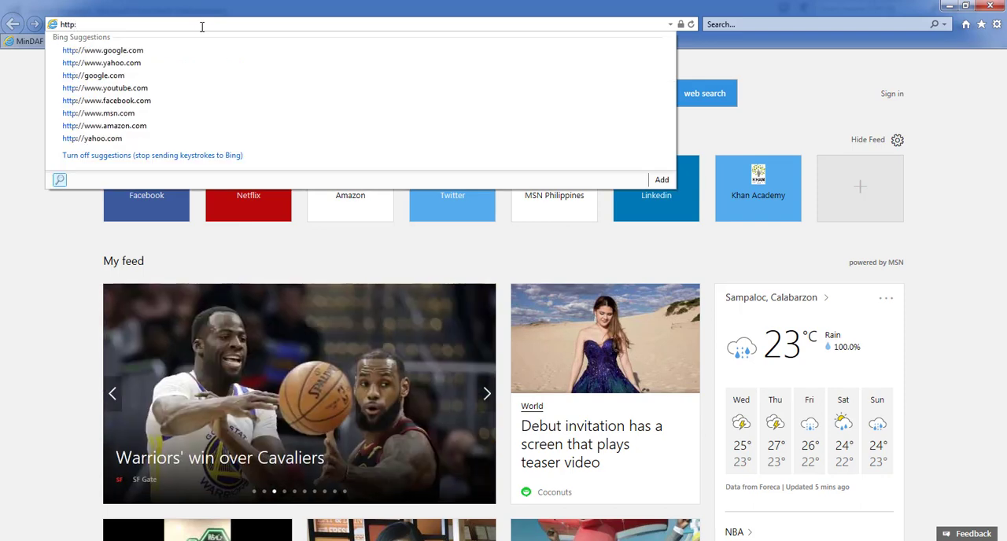
pyautogui.write('://office')
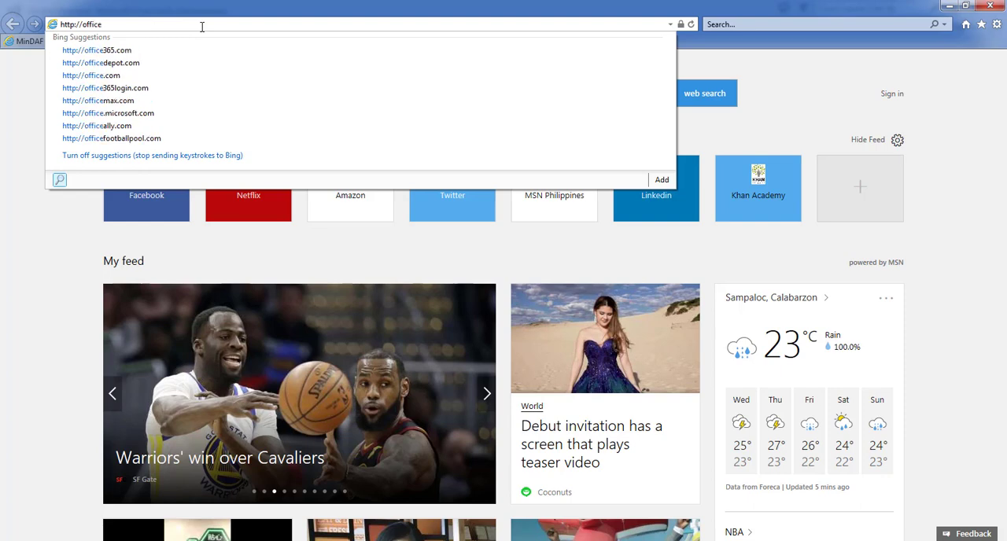
pyautogui.write('.minda')
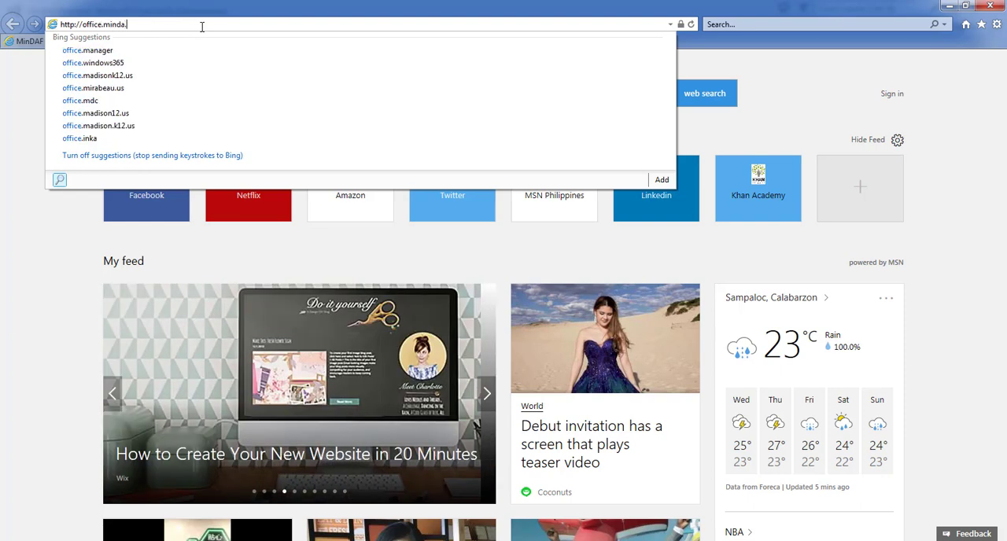
pyautogui.write('.gov.p')
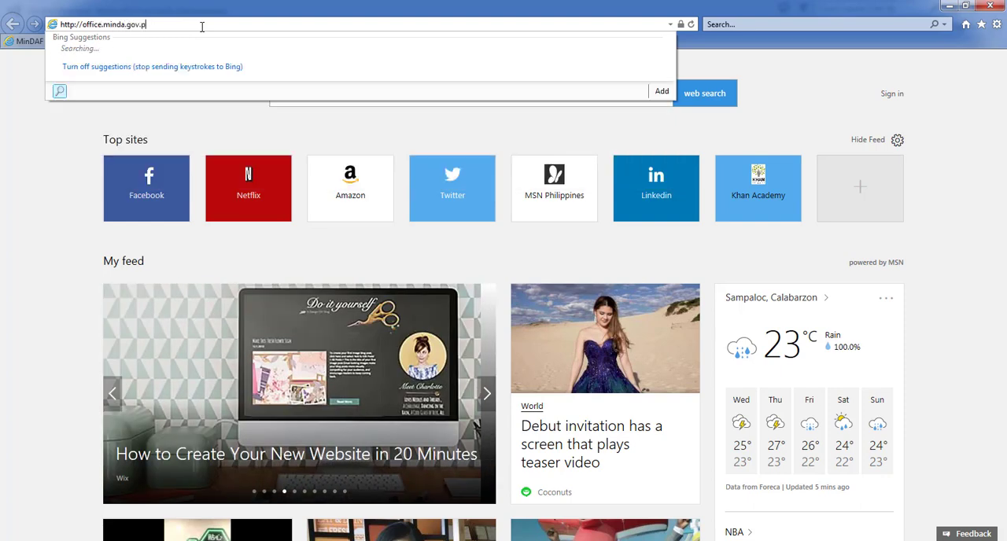
pyautogui.write('h:')
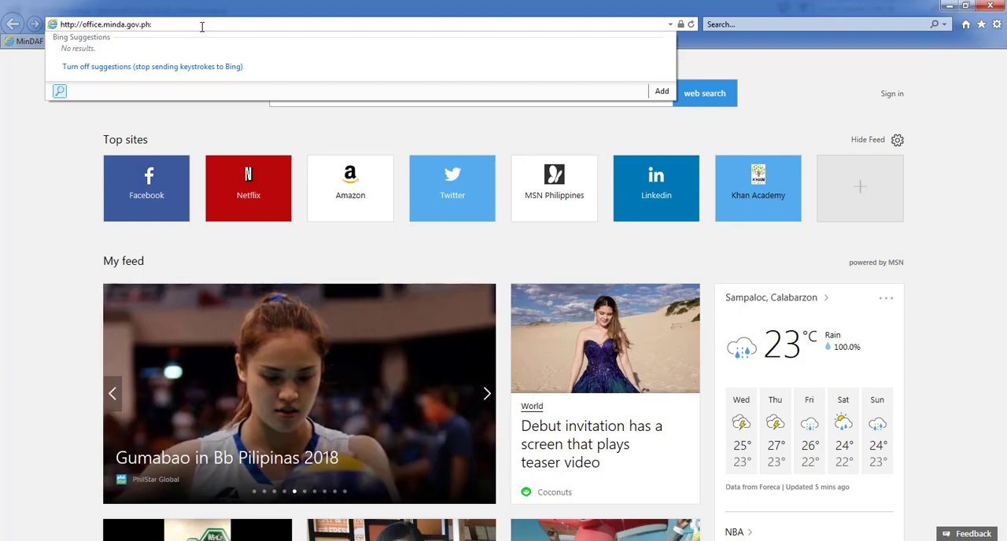
pyautogui.write('9002')
pyautogui.click(929, 165)
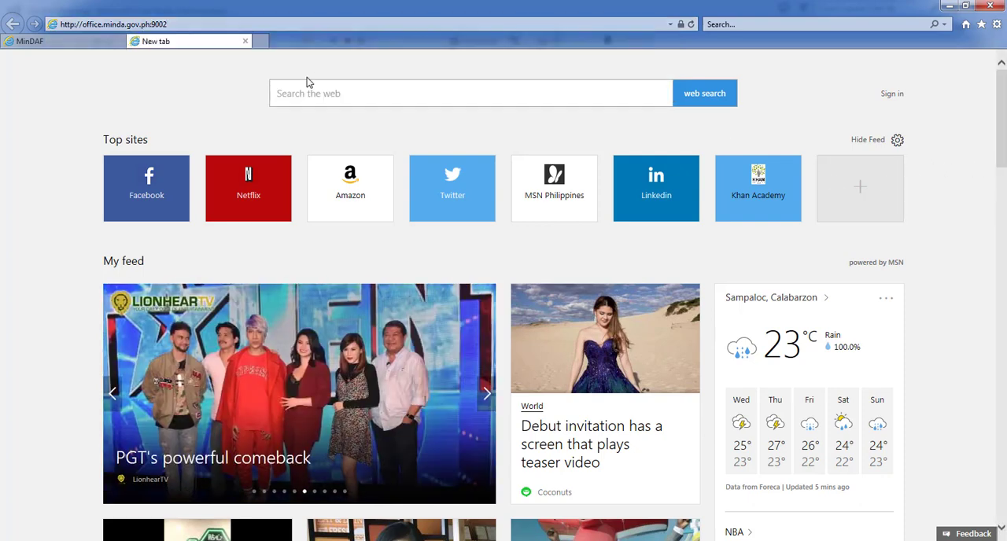
pyautogui.click(246, 41)
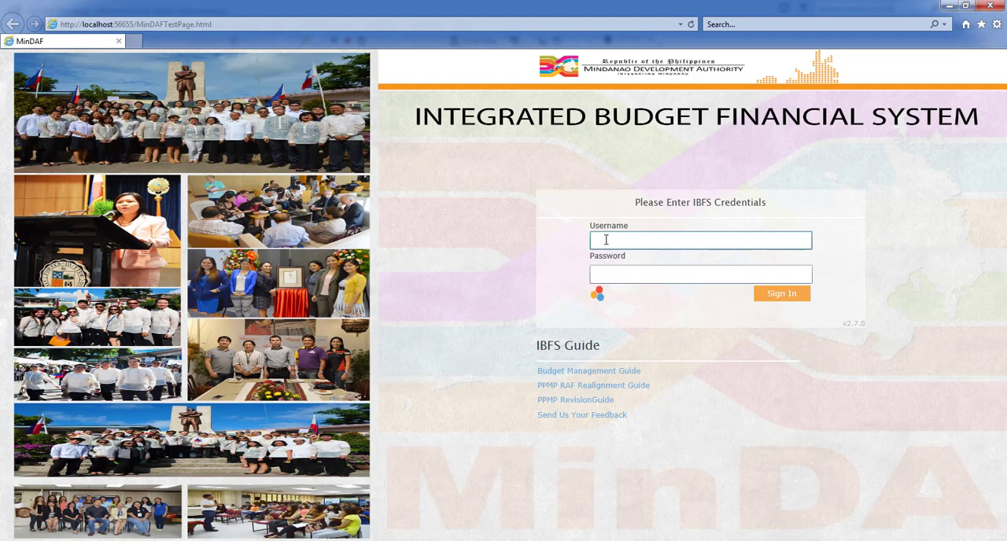
# Step: Sign in to the Integrated Budget Financial System with the account username and password
pyautogui.click(611, 274)
pyautogui.write('•••••••')
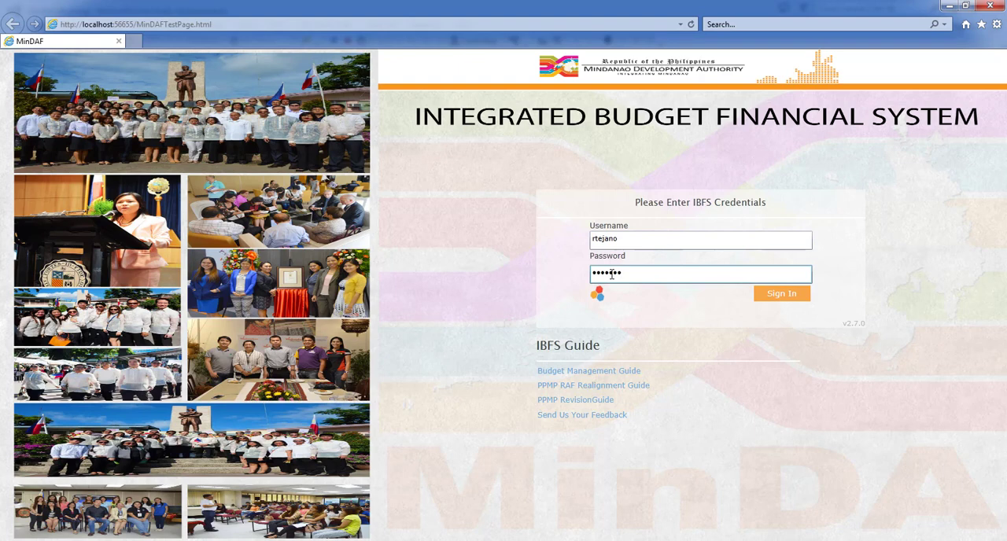
pyautogui.click(778, 296)
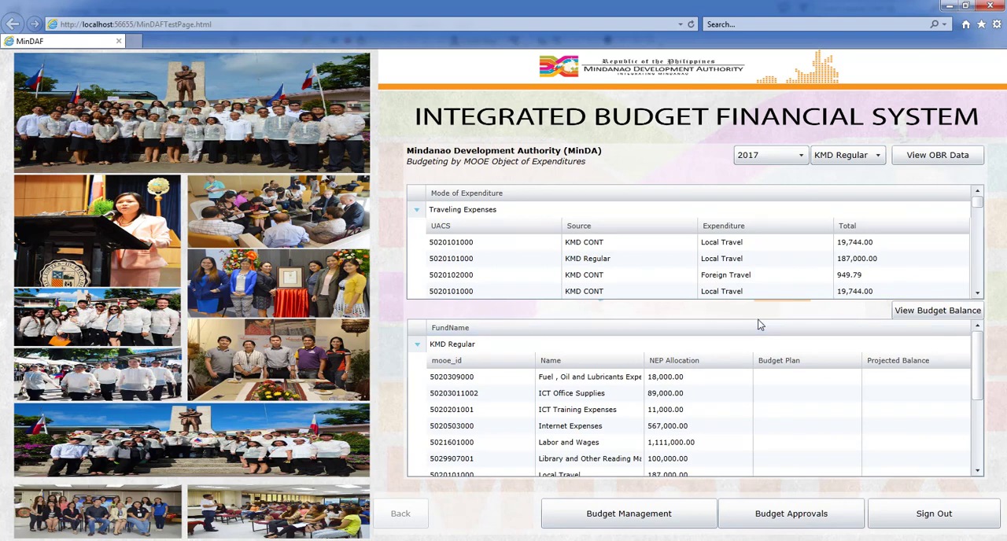
# Step: Open Budget Management with 2017 as the working year
pyautogui.click(638, 520)
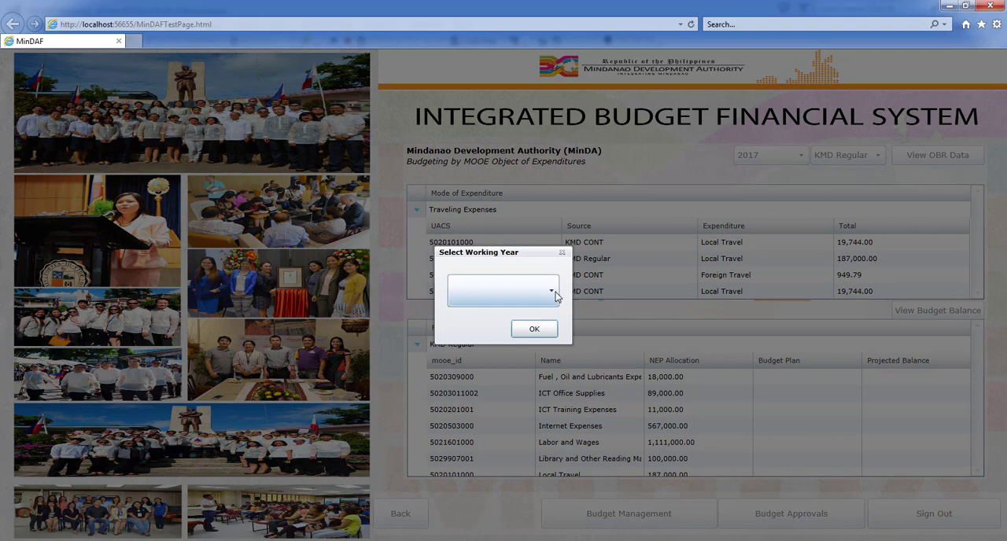
pyautogui.click(551, 292)
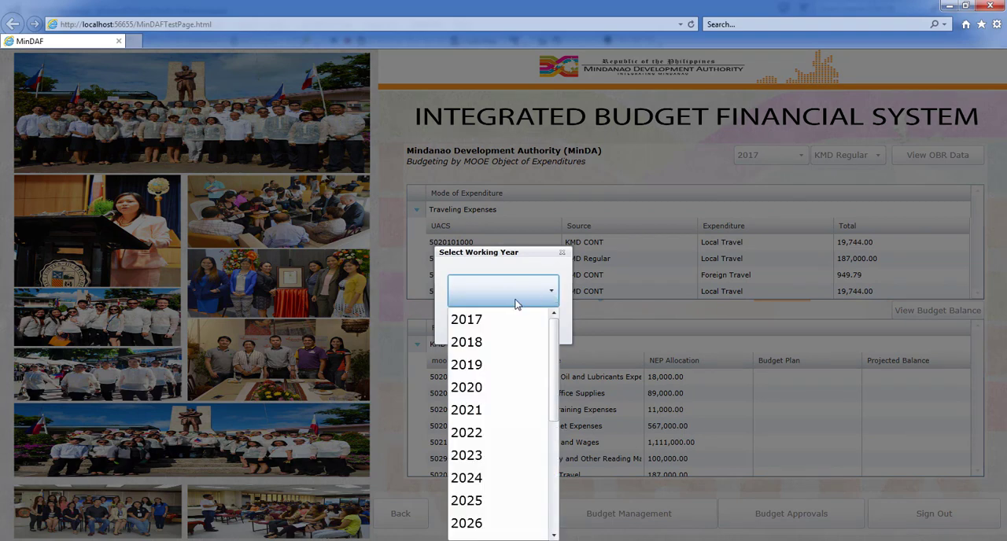
pyautogui.click(477, 326)
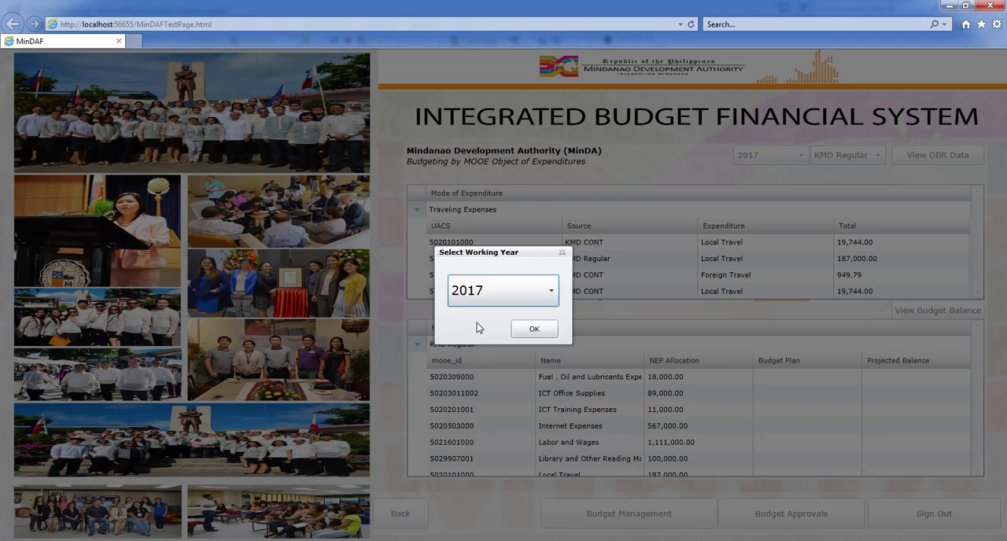
pyautogui.click(534, 332)
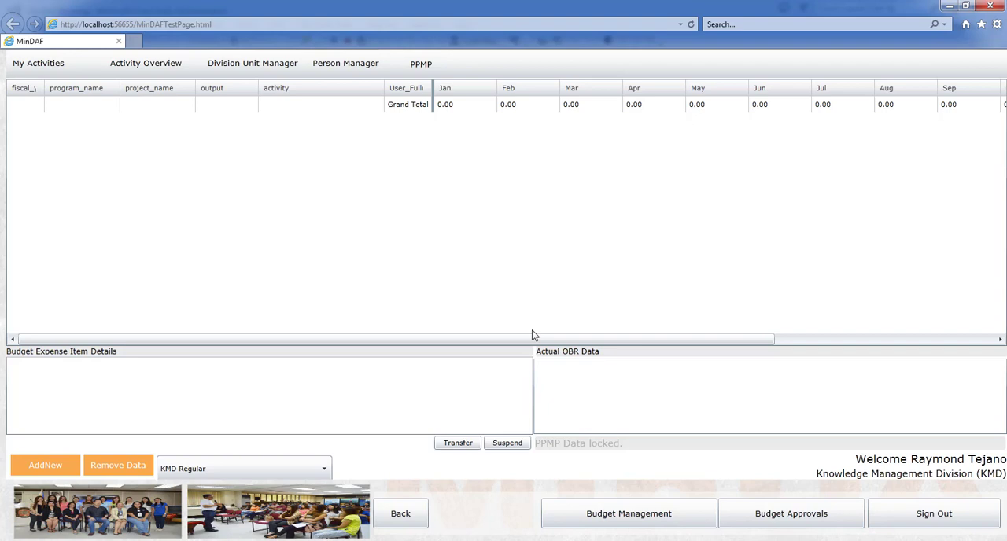
# Step: Add a new activity row with the program name "Program I" and the project name "Project I"
pyautogui.click(64, 455)
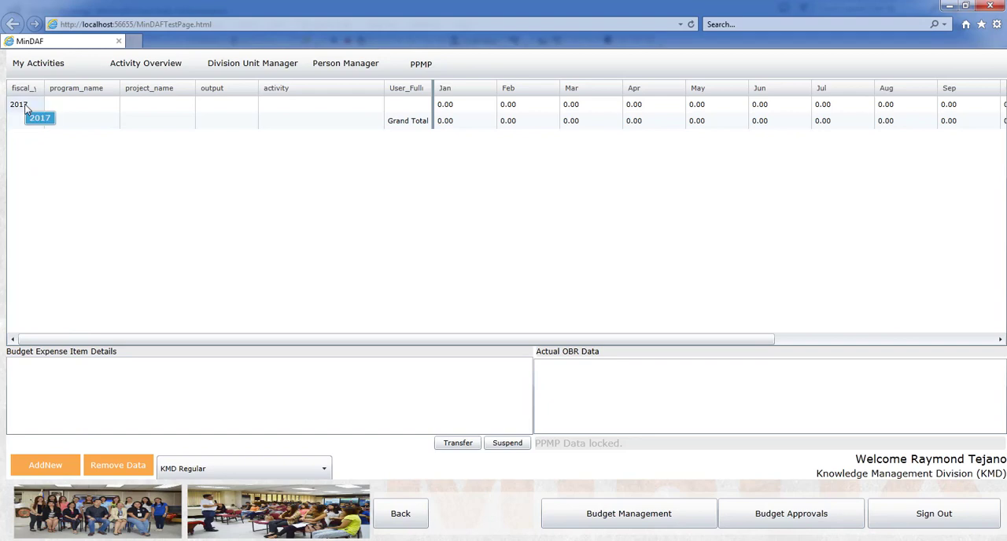
pyautogui.click(82, 109)
pyautogui.write('Program 1')
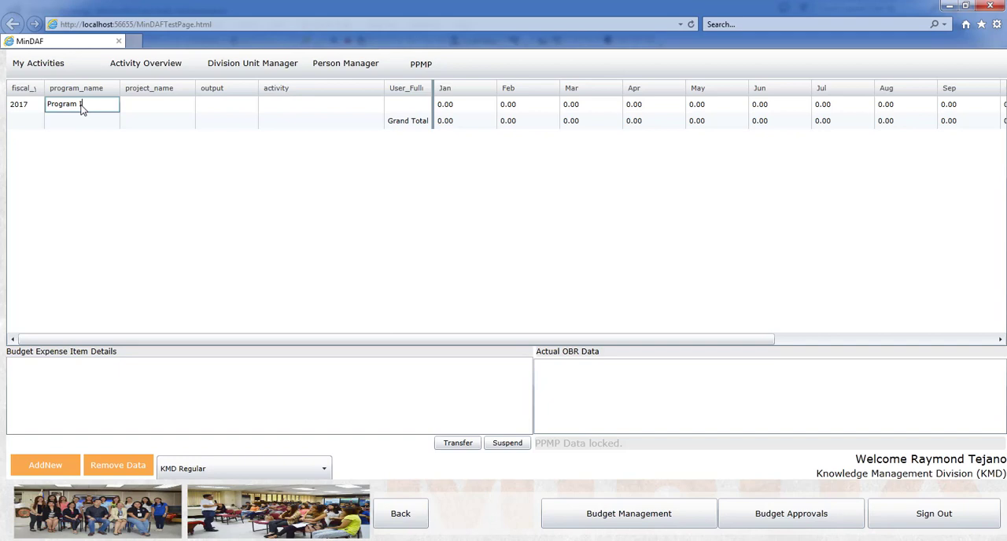
pyautogui.click(157, 108)
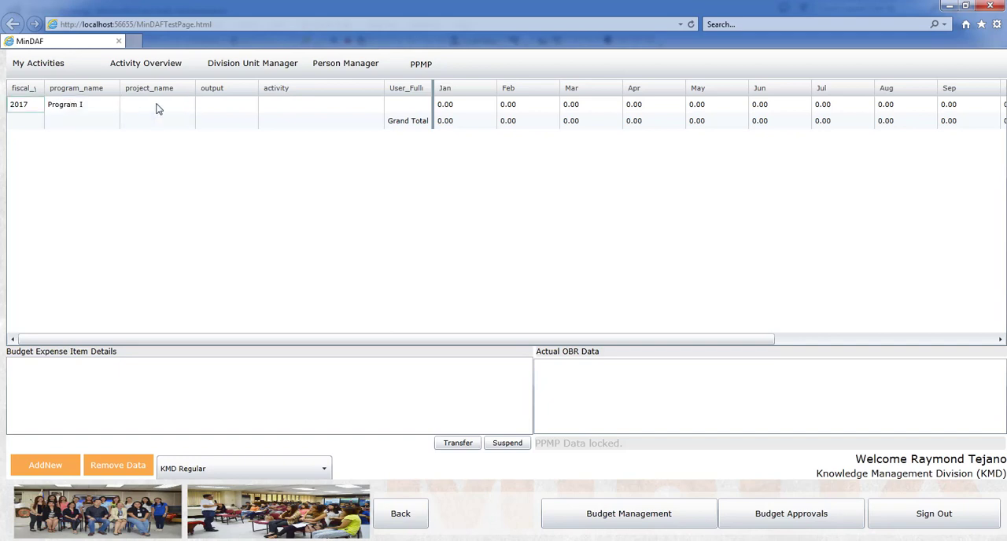
pyautogui.click(157, 109)
pyautogui.write('Project I')
# Step: Complete the Program I row with the output "Output I" and the activity "Activity I"
pyautogui.click(216, 111)
pyautogui.write('Output I')
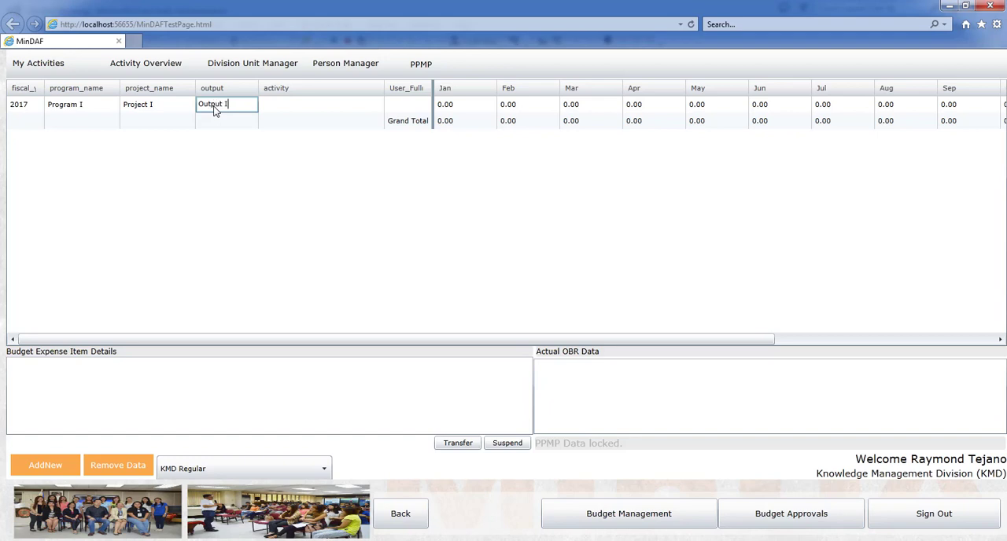
pyautogui.click(290, 108)
pyautogui.click(290, 107)
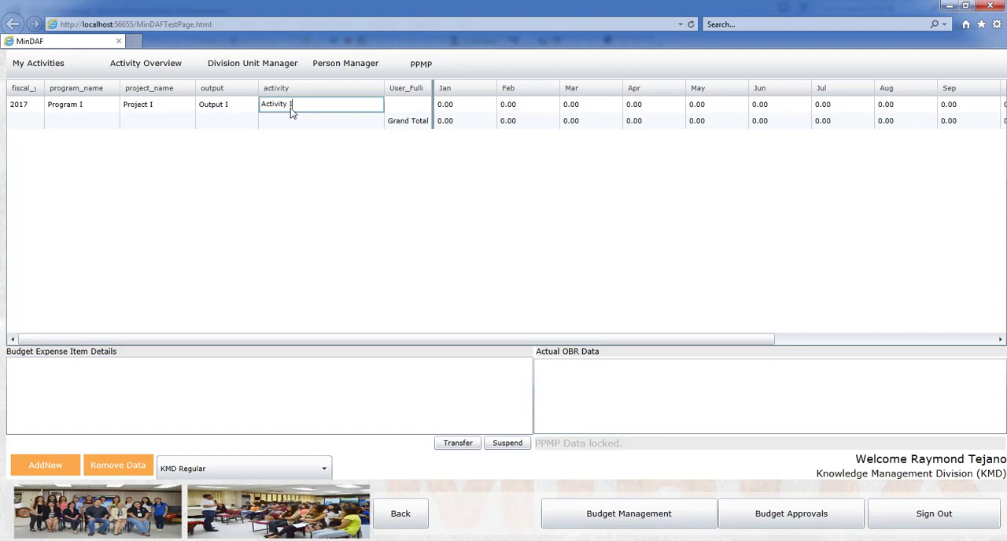
pyautogui.press('Return')
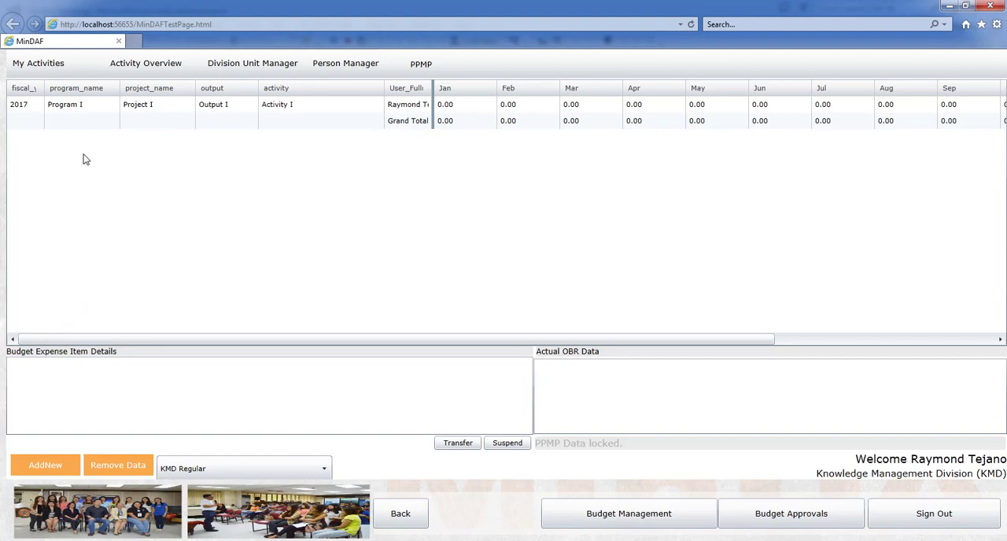
# Step: Add a second activity row with the program name "Program II" and the project name "Project II"
pyautogui.click(48, 465)
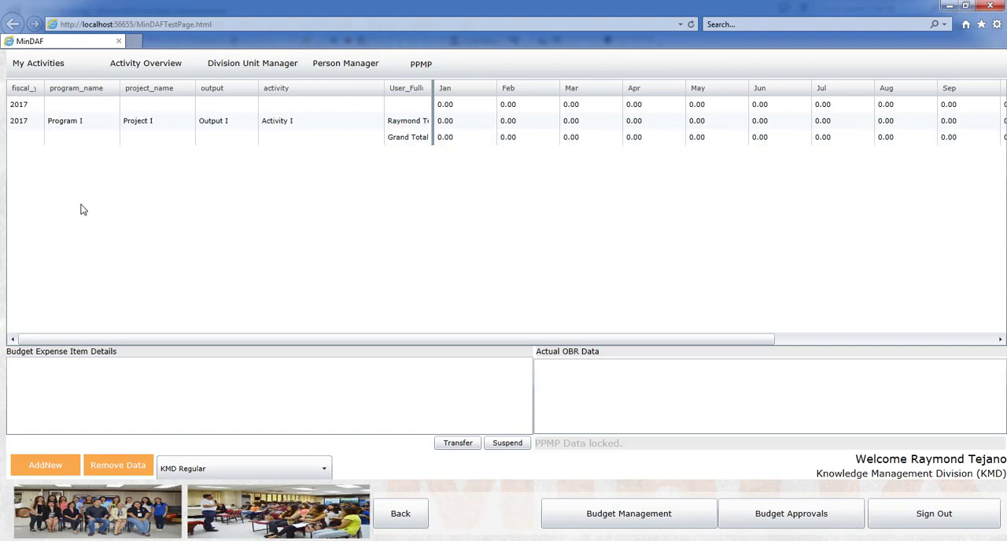
pyautogui.click(68, 109)
pyautogui.write('Program ')
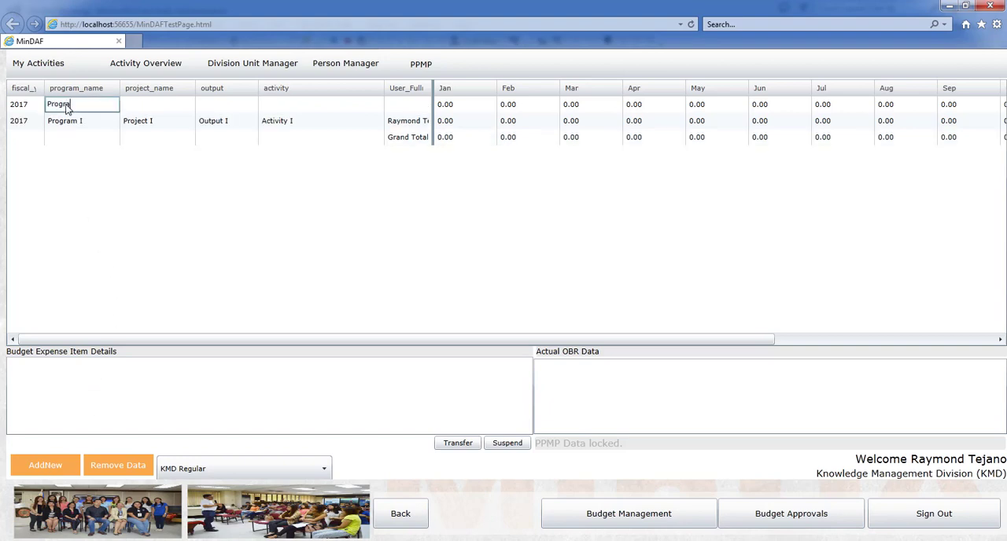
pyautogui.write('II')
pyautogui.click(144, 111)
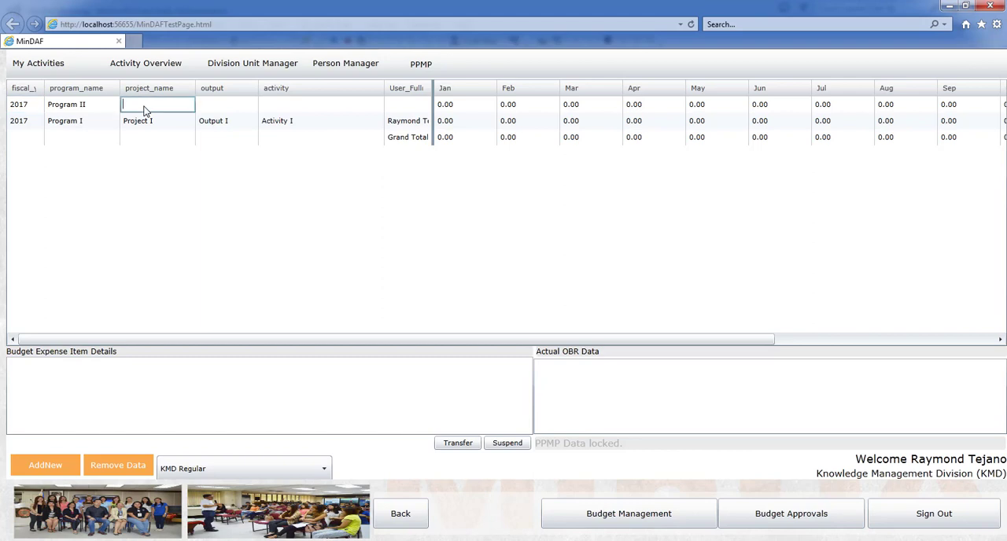
pyautogui.write('Project II')
# Step: Complete the Program II row with the output "Ouput I" and the activity "Activity I"
pyautogui.click(207, 108)
pyautogui.write('Output ')
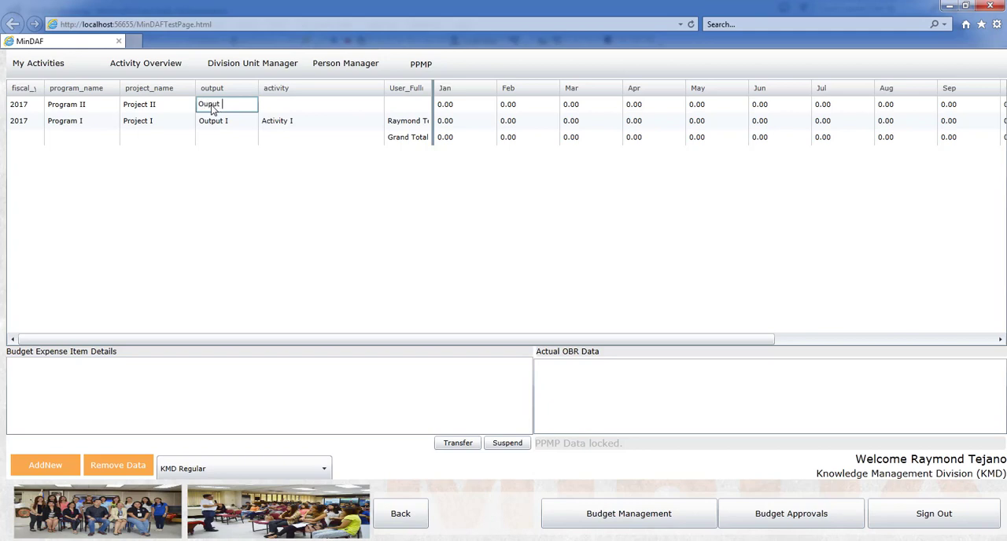
pyautogui.write('I')
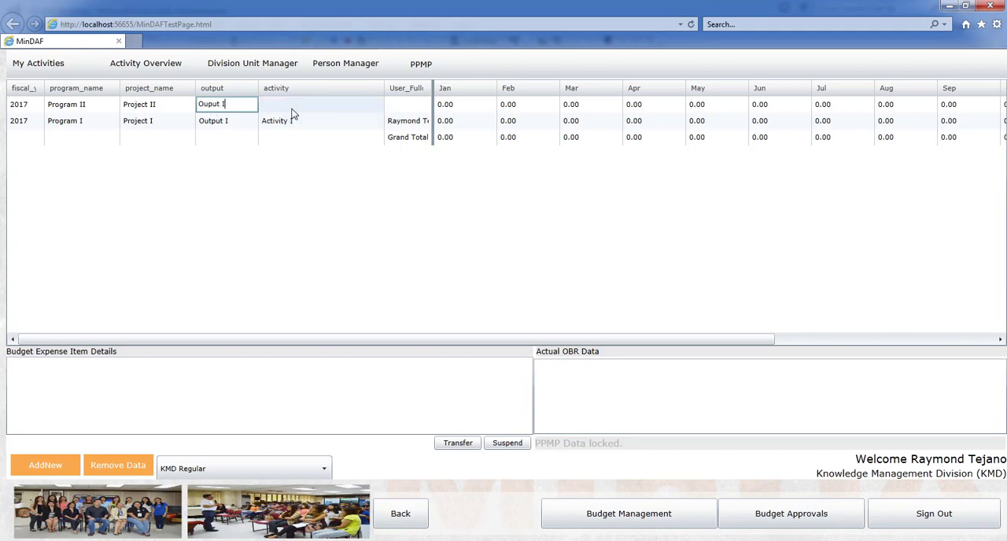
pyautogui.press('Tab')
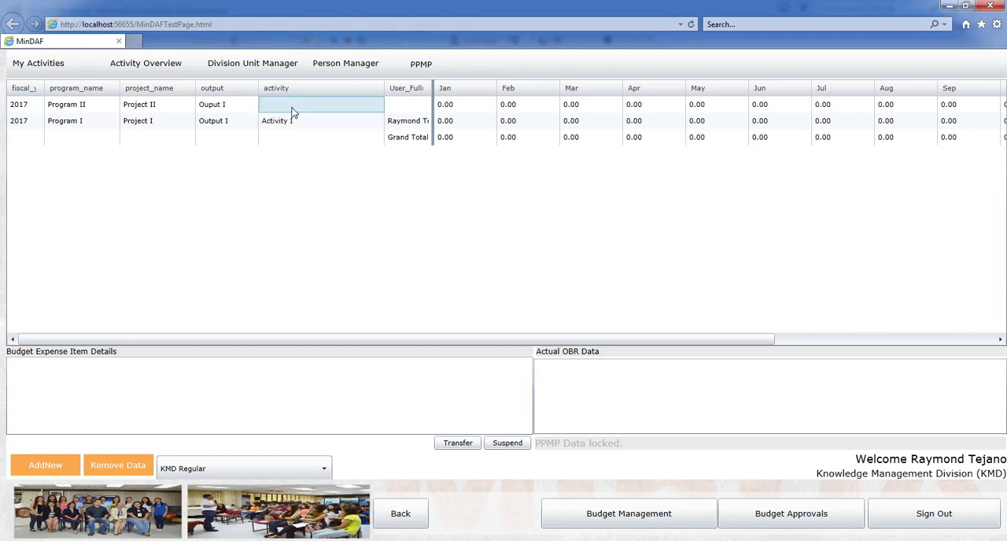
pyautogui.write('Act')
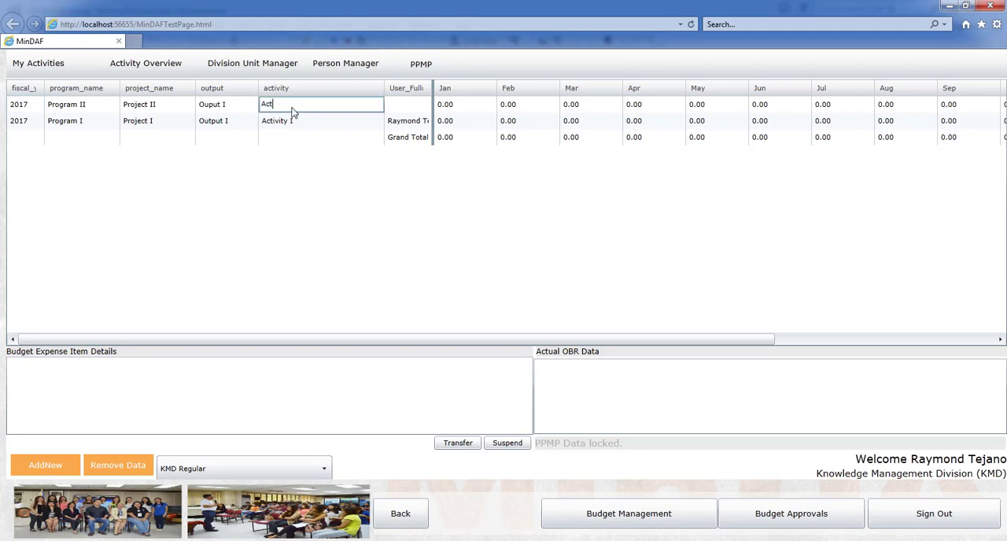
pyautogui.write('ivity I')
pyautogui.press('Return')
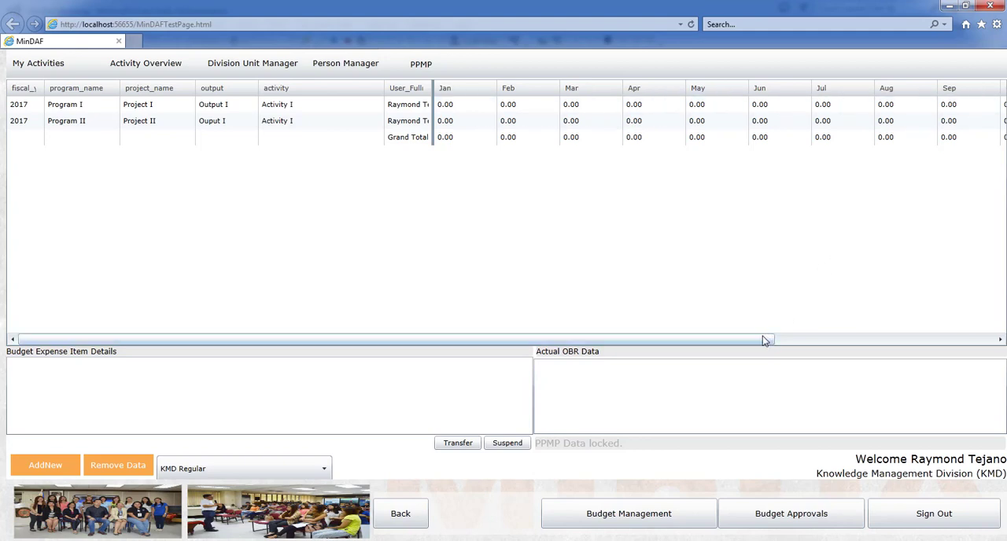
# Step: Open the expenditure list for January of the Program I row and choose Local Travel as the expense item
pyautogui.click(462, 110)
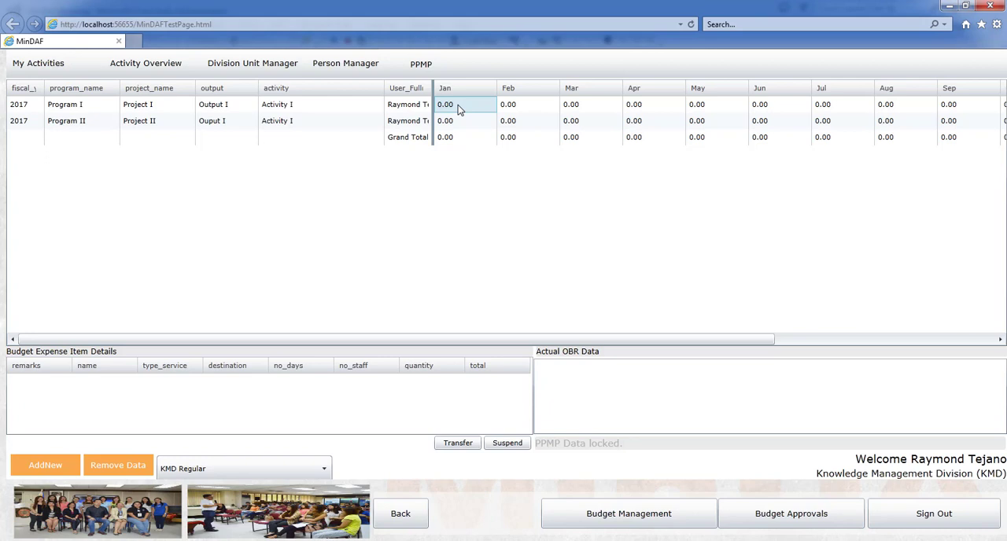
pyautogui.doubleClick(458, 109)
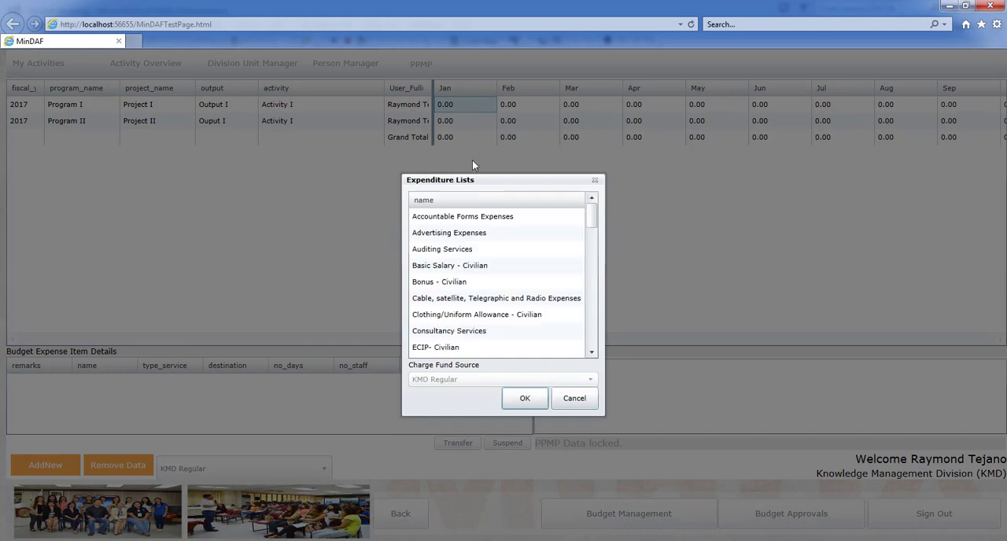
pyautogui.moveTo(594, 217); pyautogui.dragTo(603, 265)
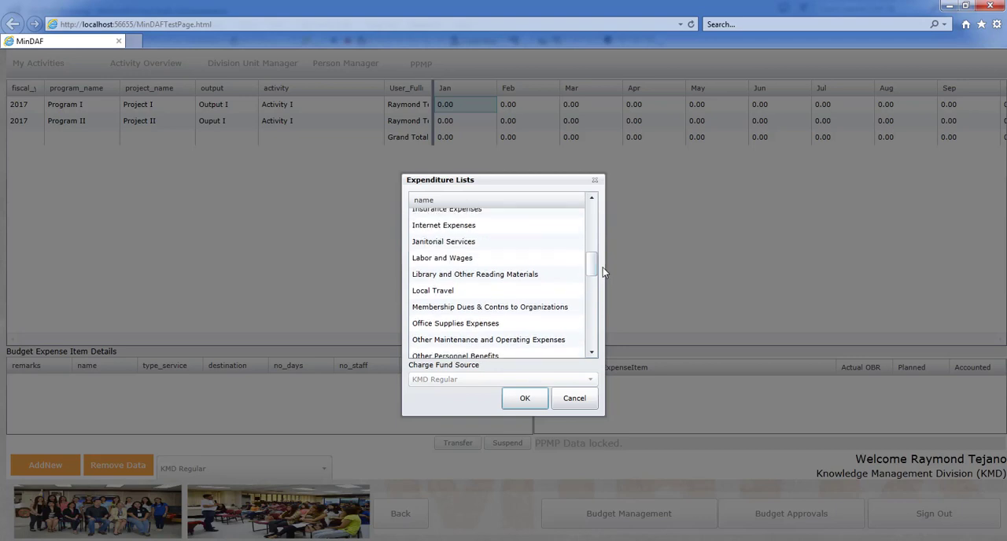
pyautogui.click(545, 293)
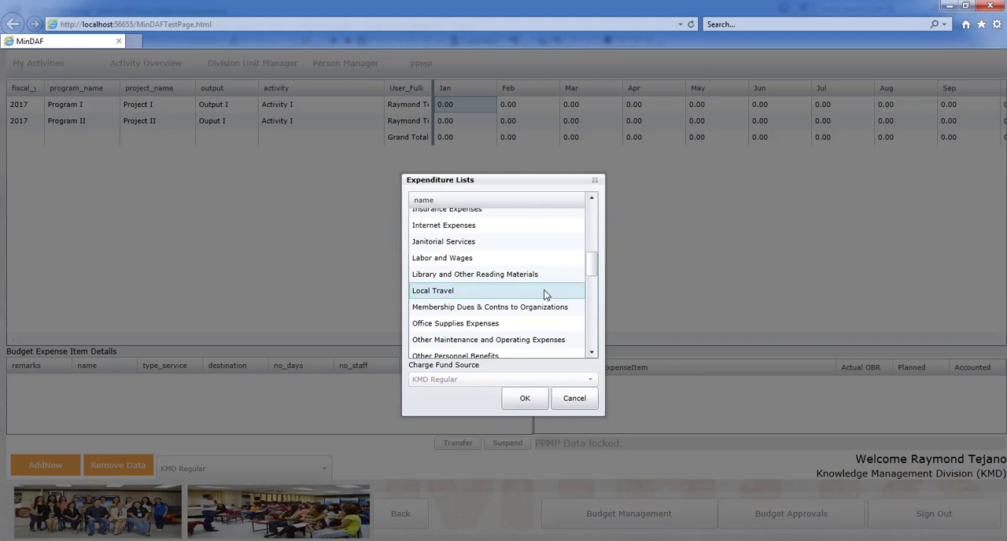
pyautogui.click(514, 401)
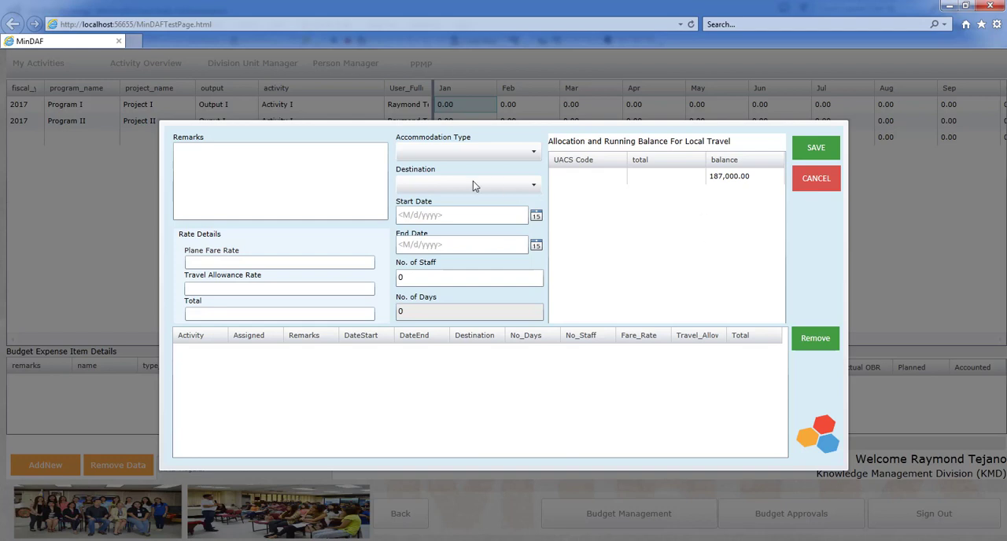
# Step: Enter "Test Flight Schedule" as the remarks of the local travel expense
pyautogui.click(287, 175)
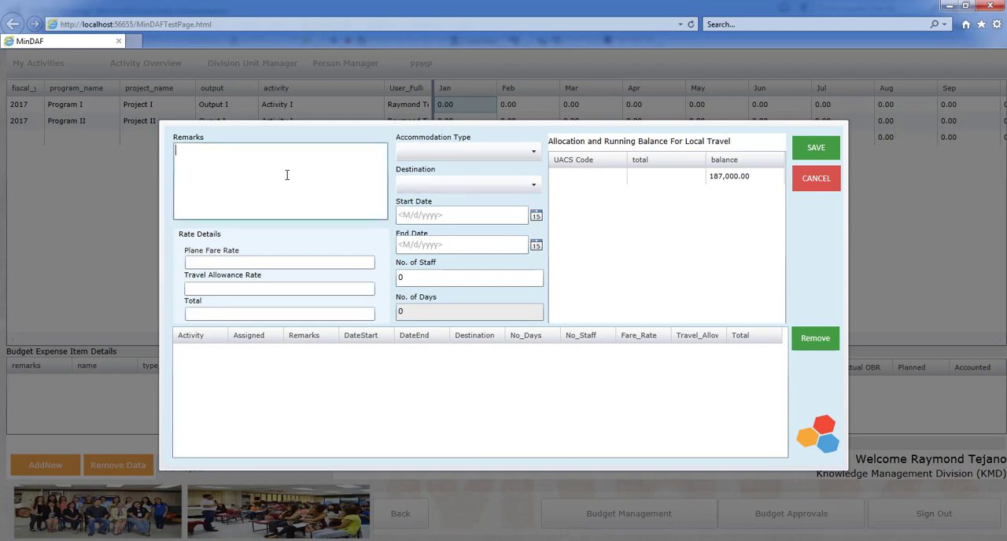
pyautogui.write('Test Flight Schedule')
# Step: Set the local travel's accommodation type to Full DSA and its destination to PAL Ticket (Round Trip)
pyautogui.click(535, 157)
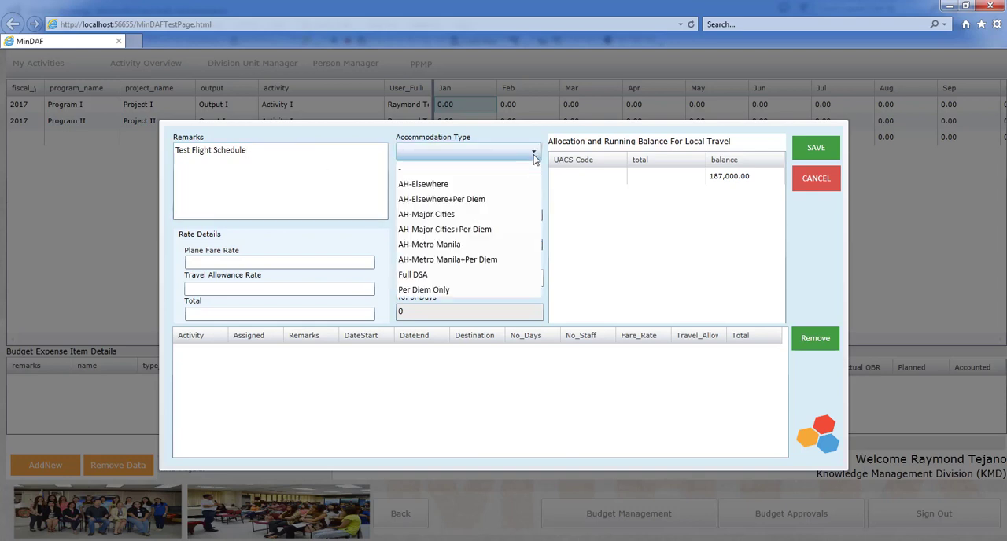
pyautogui.click(424, 276)
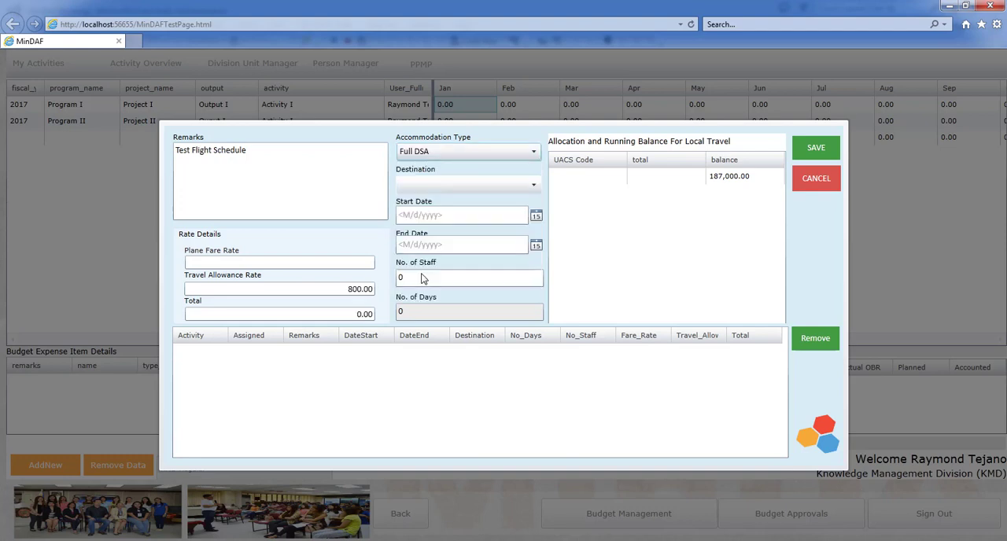
pyautogui.click(534, 187)
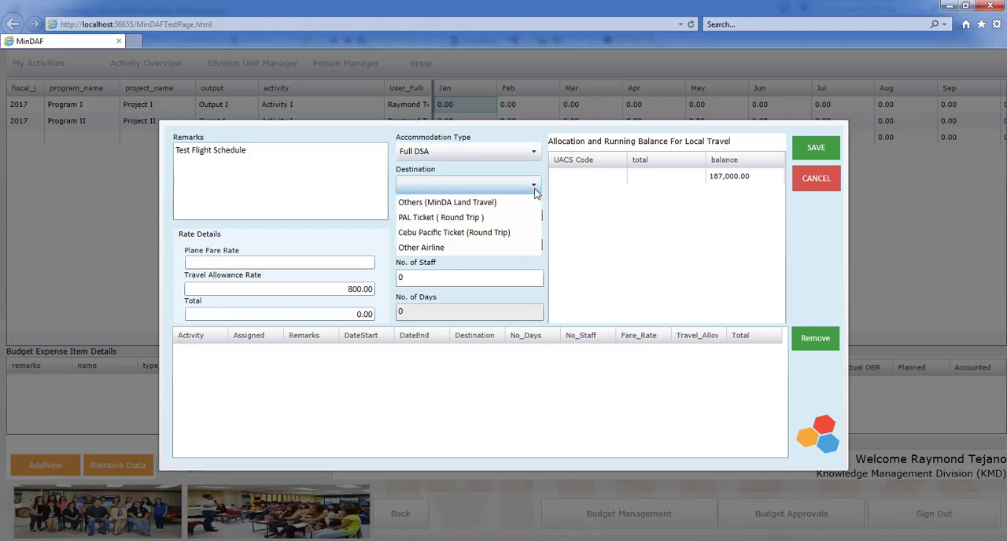
pyautogui.click(433, 217)
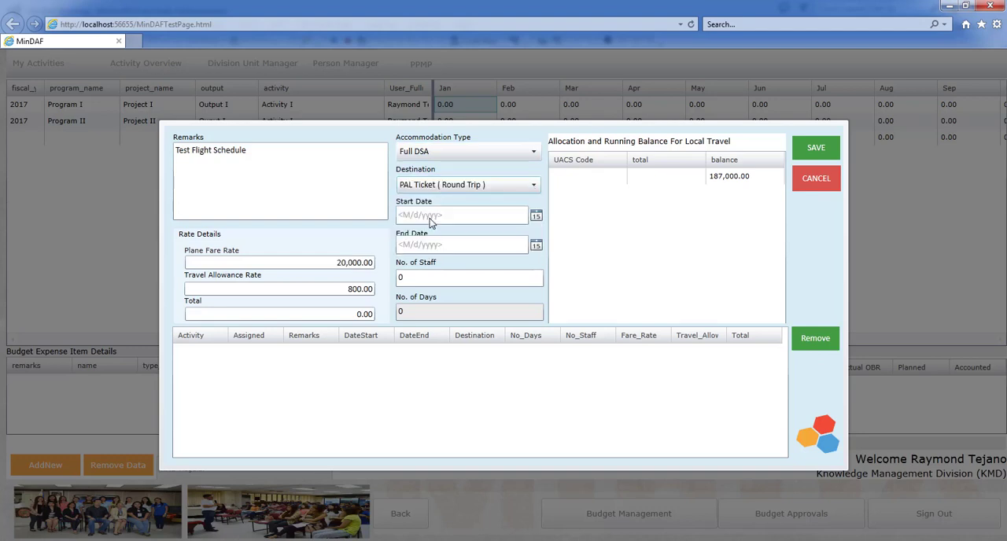
# Step: Set the travel start date to 1/23/2017 and the end date to 1/24/2017
pyautogui.click(536, 218)
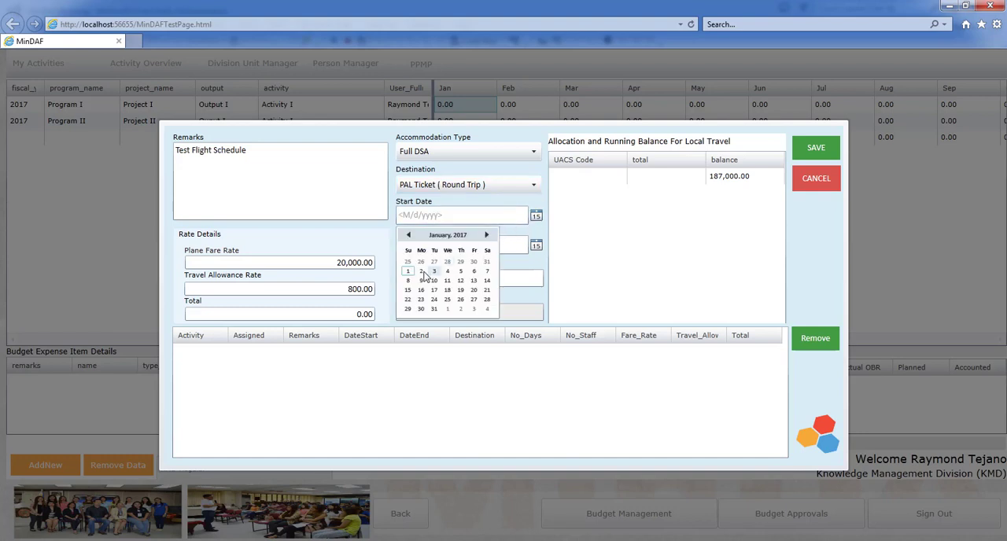
pyautogui.click(421, 299)
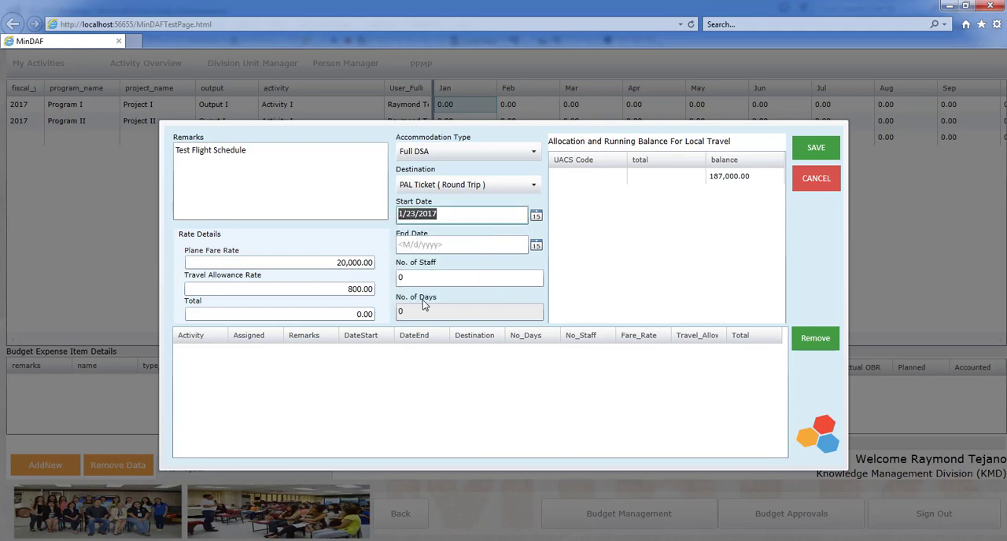
pyautogui.click(536, 247)
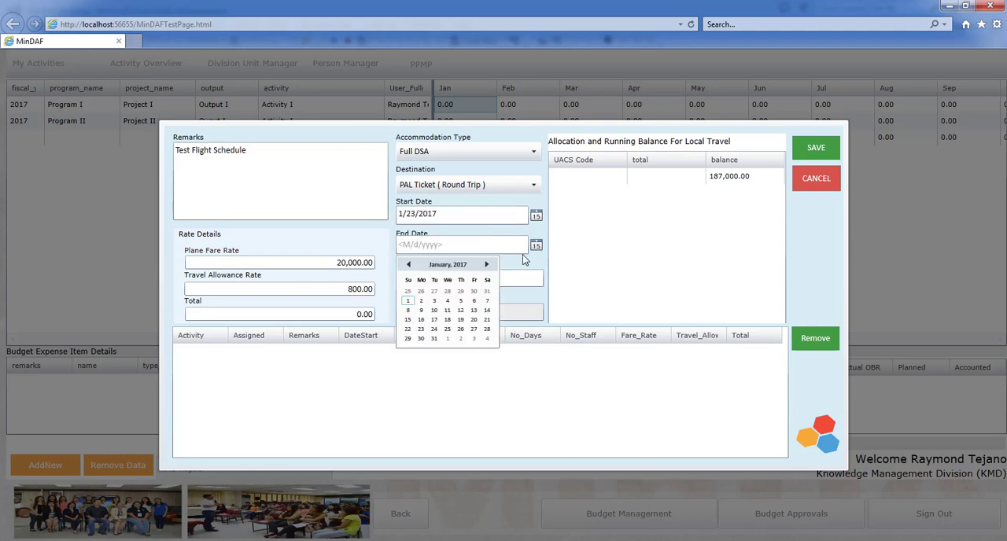
pyautogui.click(434, 330)
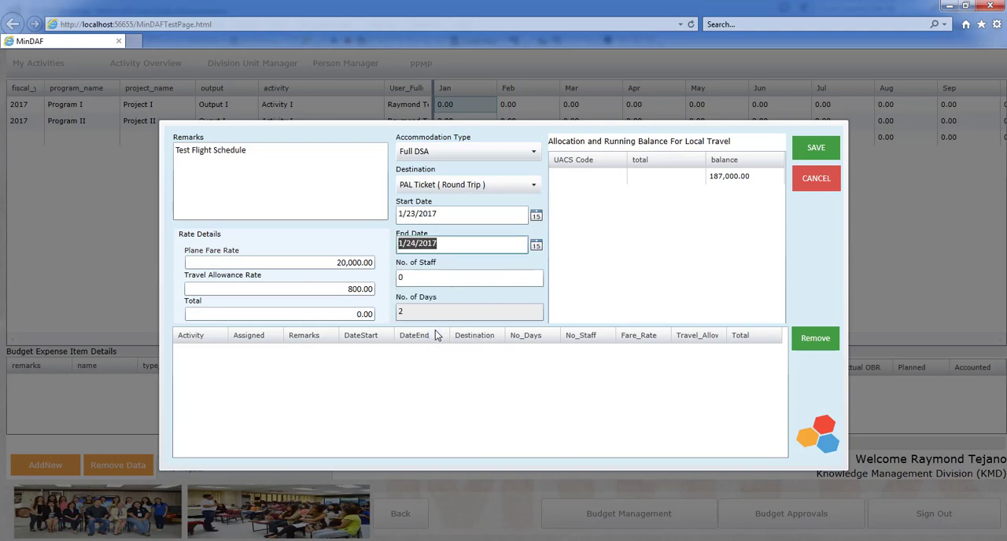
# Step: Set the number of staff to 1, save the local travel expense and return to the activity table
pyautogui.click(423, 277)
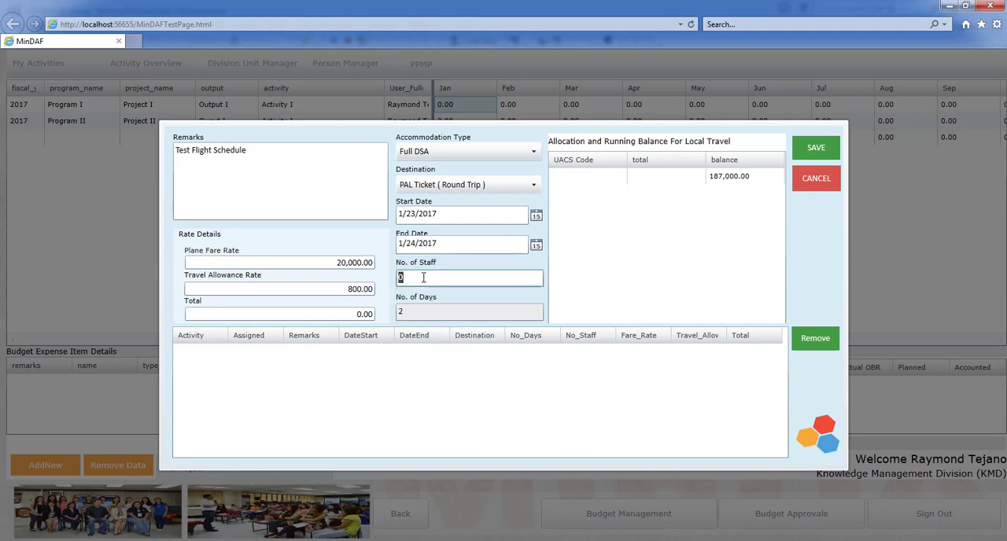
pyautogui.write('1')
pyautogui.click(816, 149)
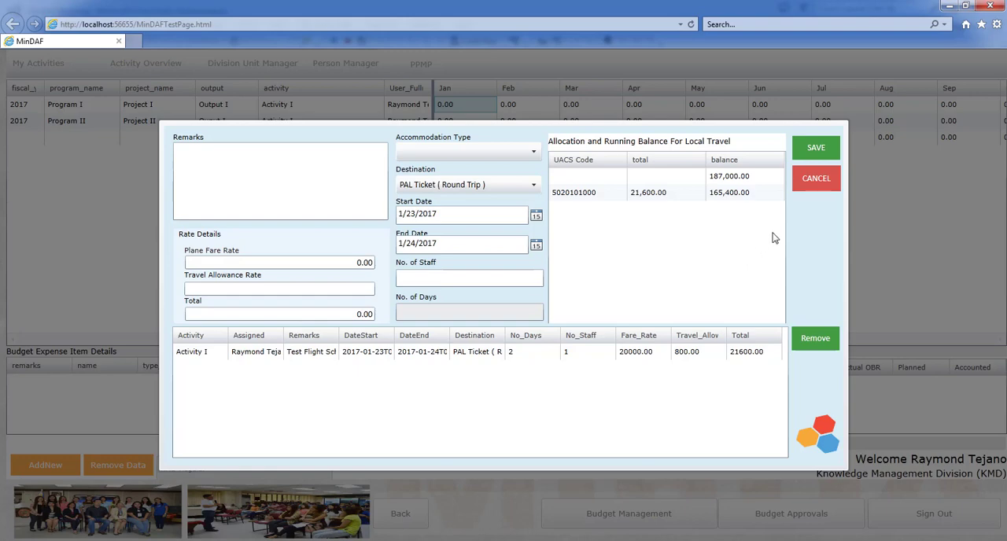
pyautogui.click(816, 180)
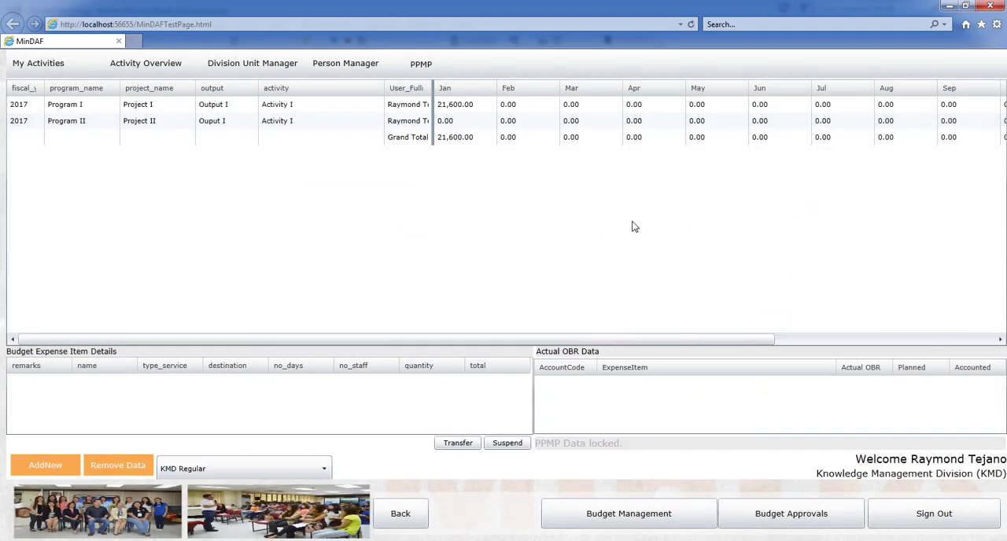
pyautogui.click(460, 112)
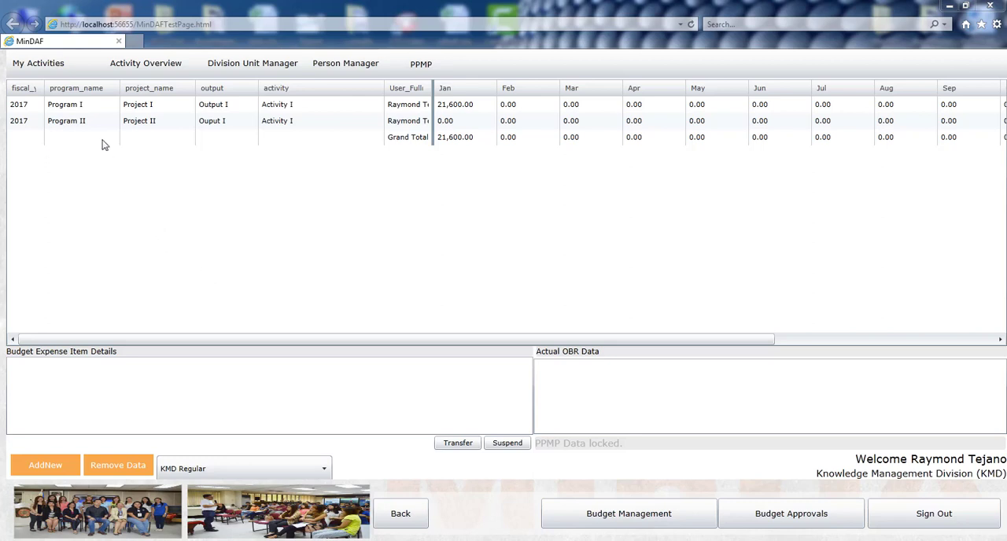
# Step: Open the My Activities report for 2017, KMD Regular, with status Finance Approved and review the budget of all expense items
pyautogui.click(53, 70)
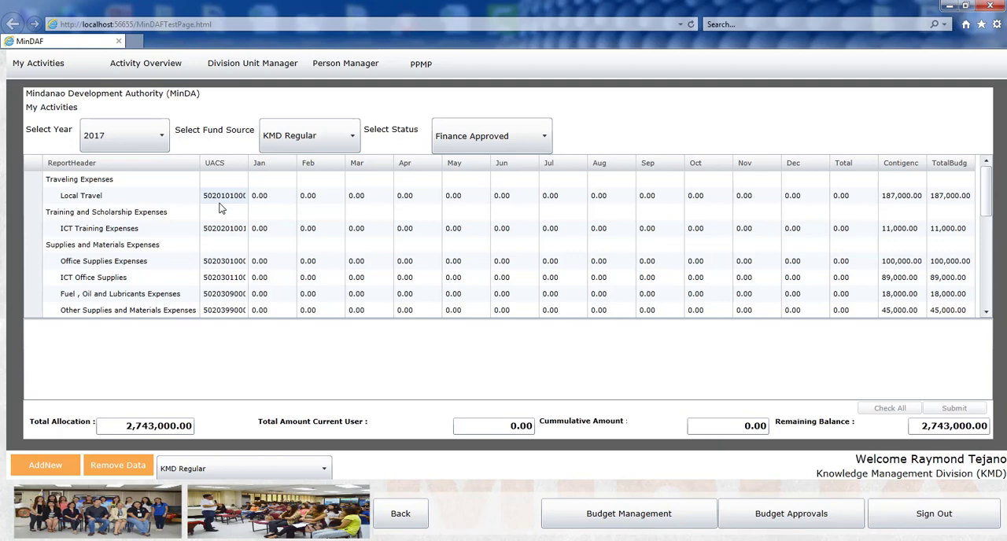
pyautogui.scroll(-5, 230, 218)
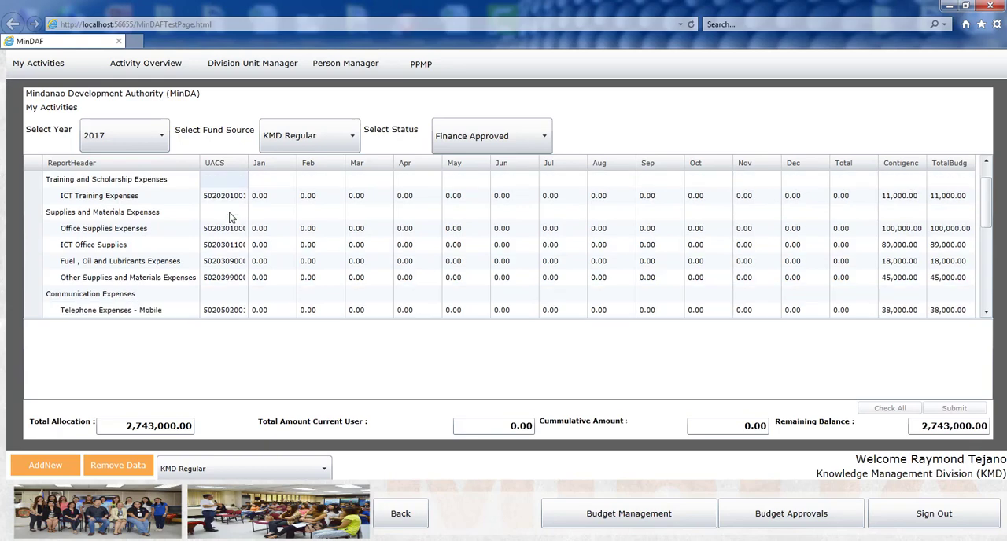
pyautogui.scroll(-3, 230, 217)
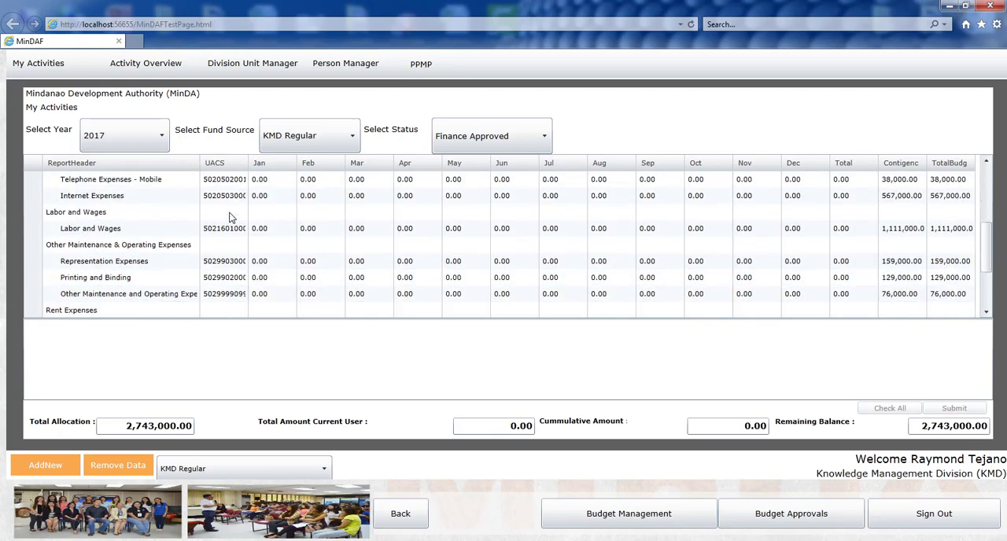
pyautogui.scroll(-3, 230, 217)
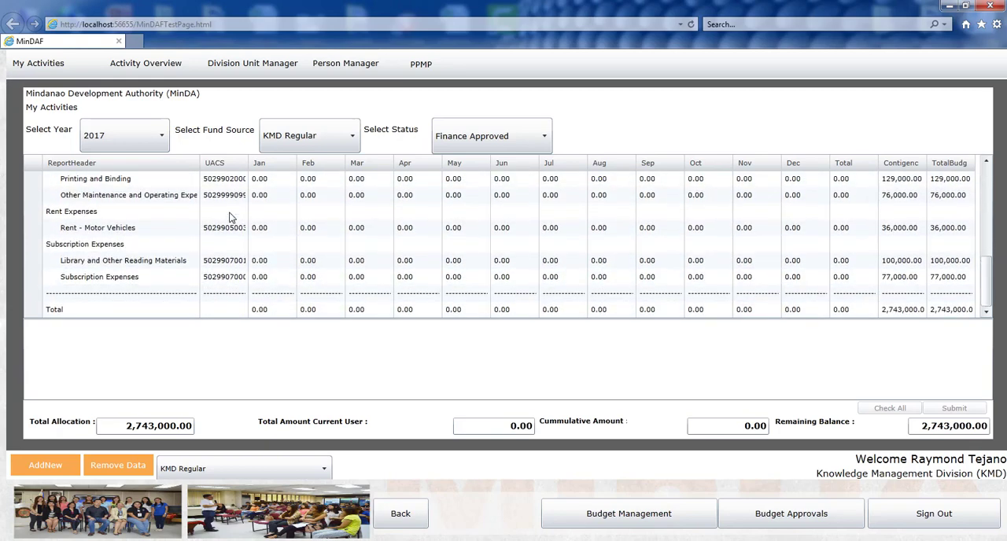
pyautogui.scroll(5, 230, 217)
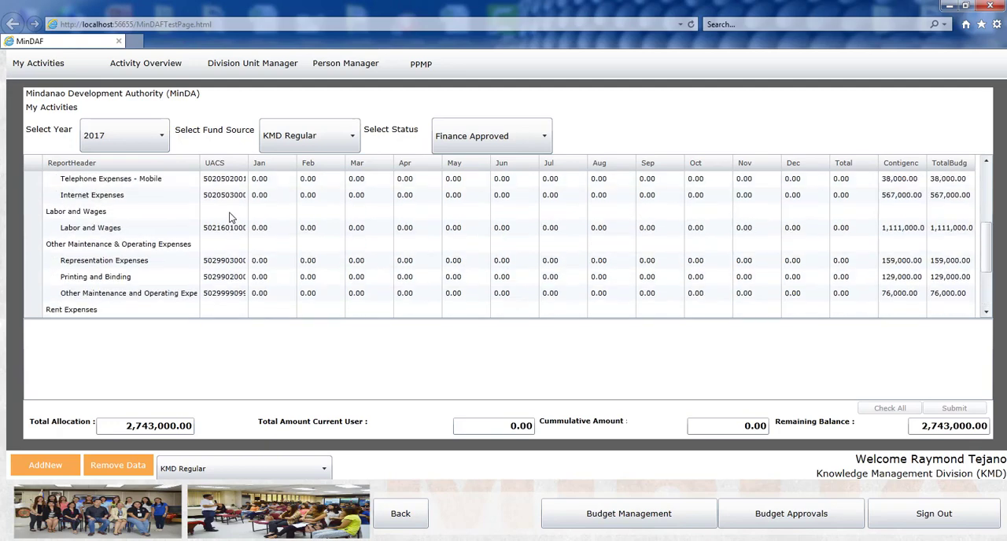
pyautogui.scroll(4, 230, 218)
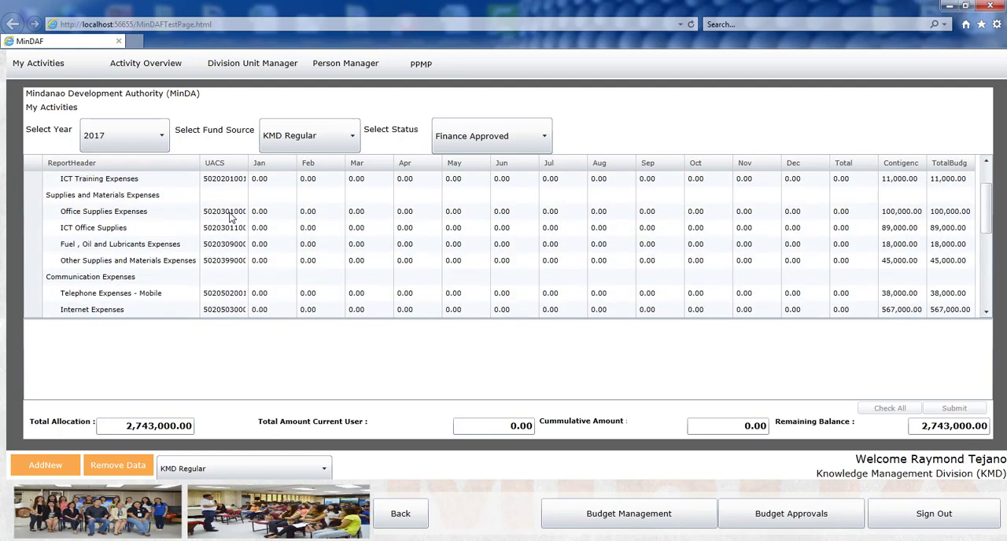
pyautogui.scroll(2, 231, 217)
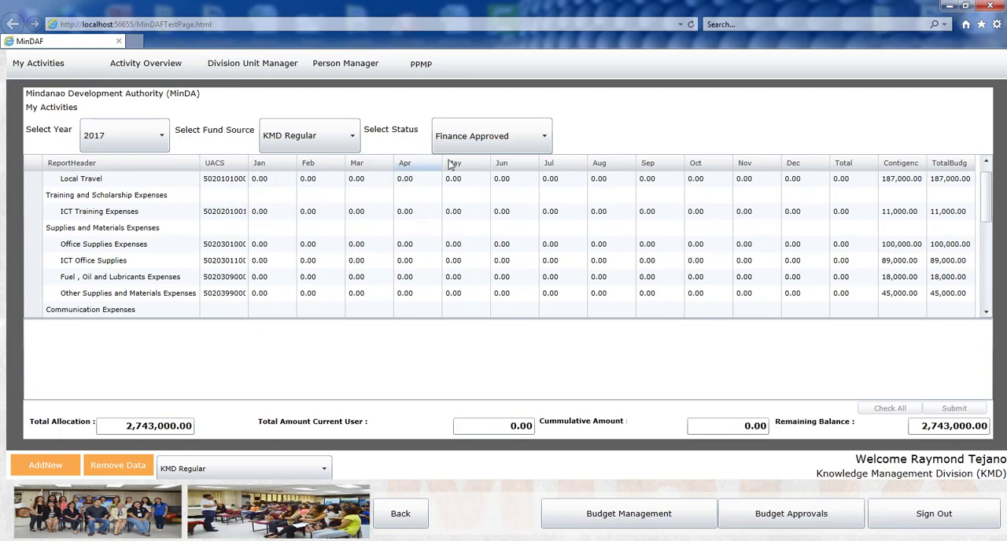
# Step: Filter the report by the status For Approval and show the details of the January Local Travel amount
pyautogui.click(528, 140)
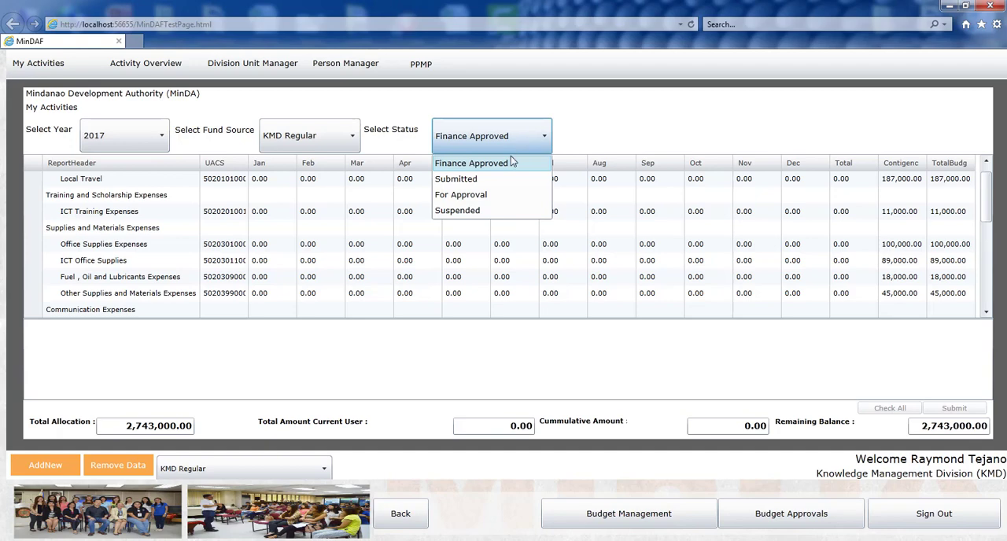
pyautogui.click(474, 197)
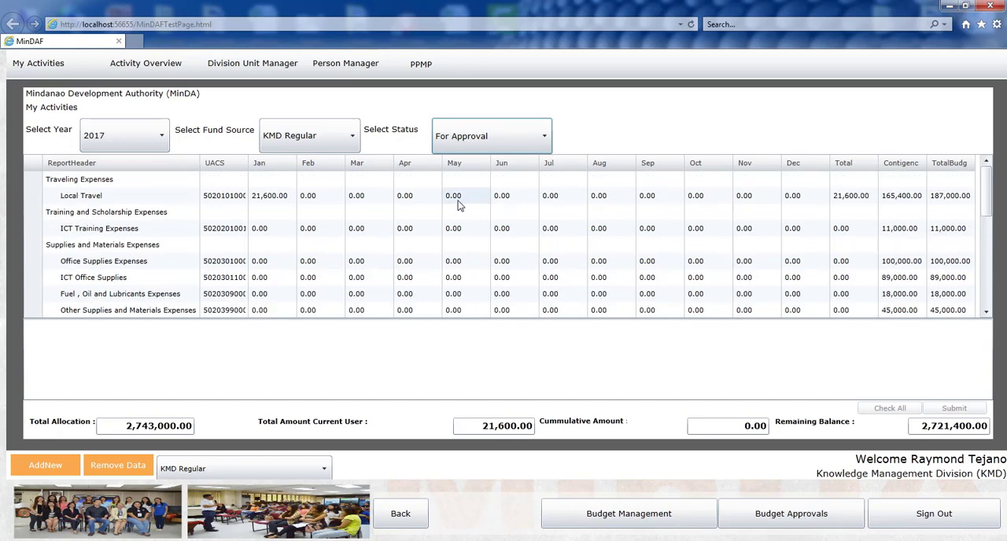
pyautogui.click(277, 203)
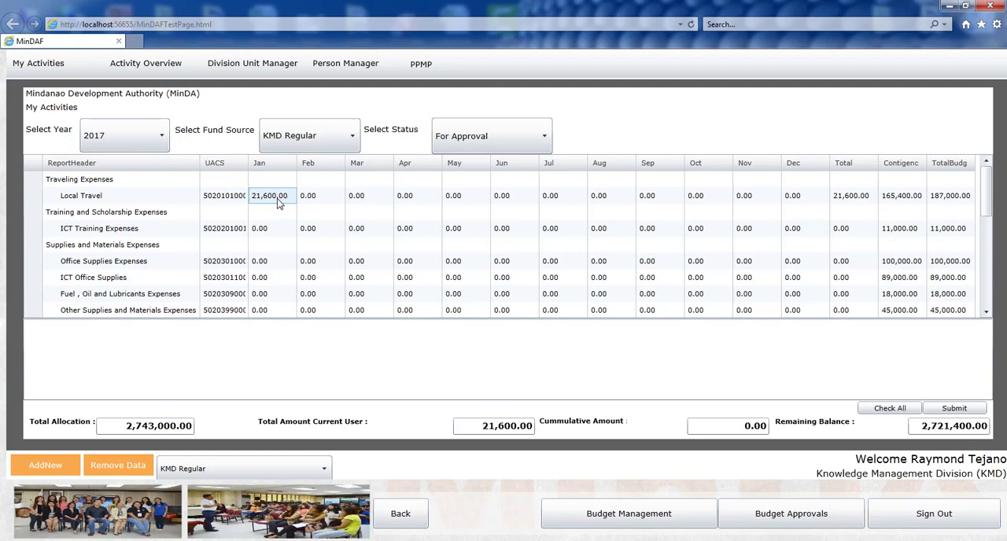
pyautogui.click(277, 203)
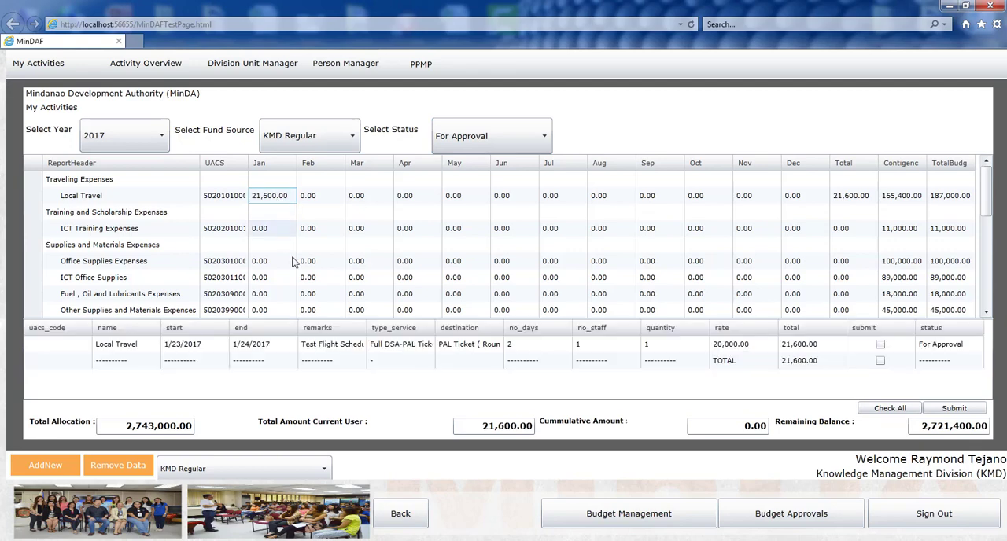
# Step: Mark all listed local travel entries for submission and submit them
pyautogui.click(892, 409)
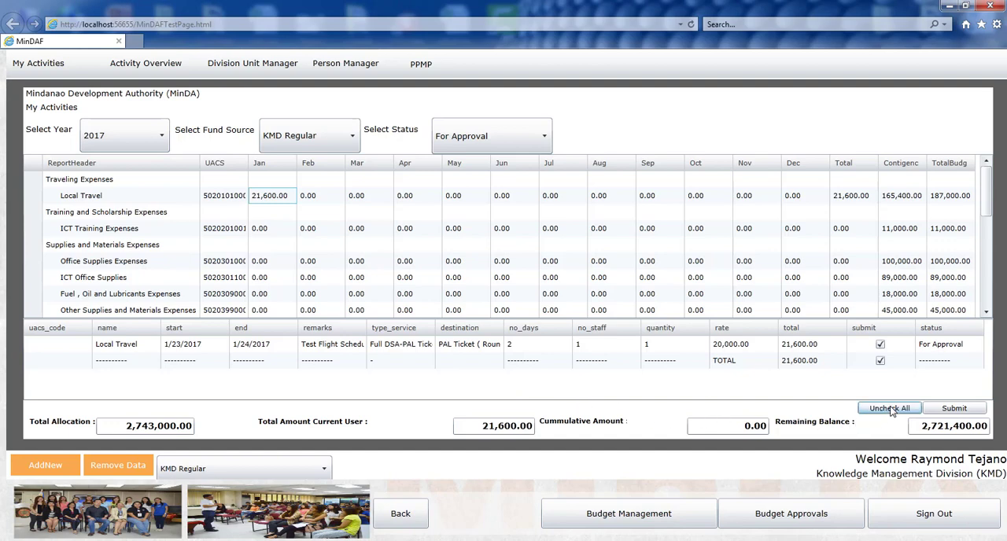
pyautogui.click(955, 415)
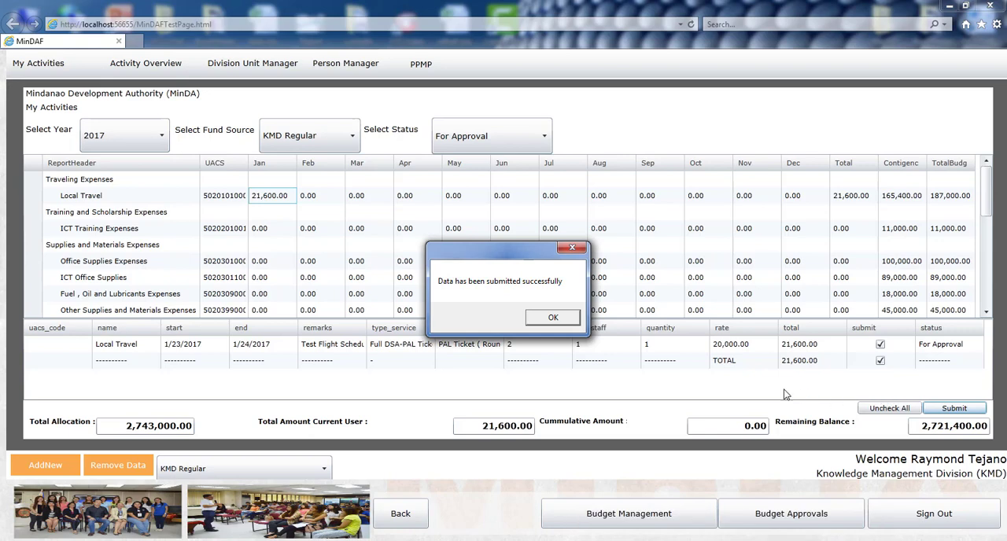
pyautogui.click(554, 319)
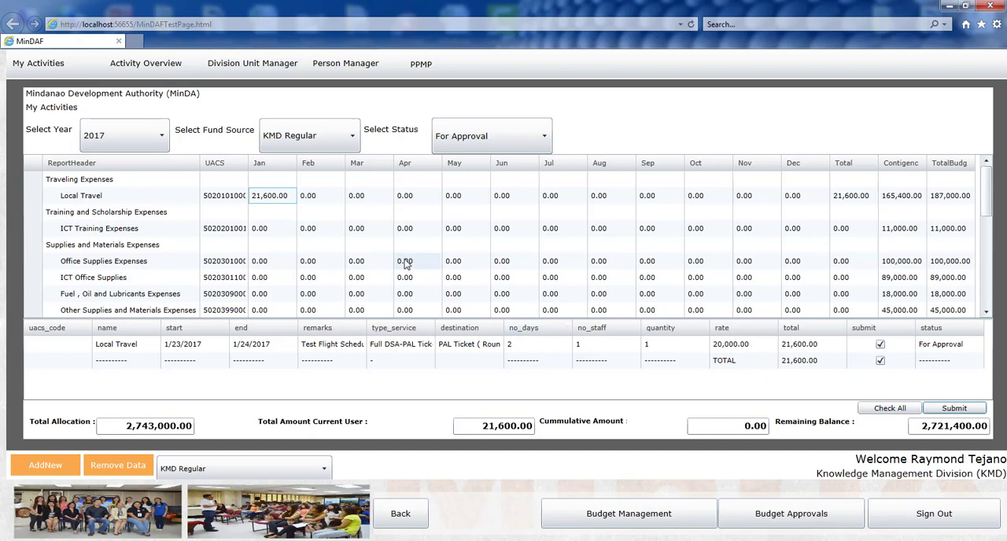
pyautogui.click(326, 202)
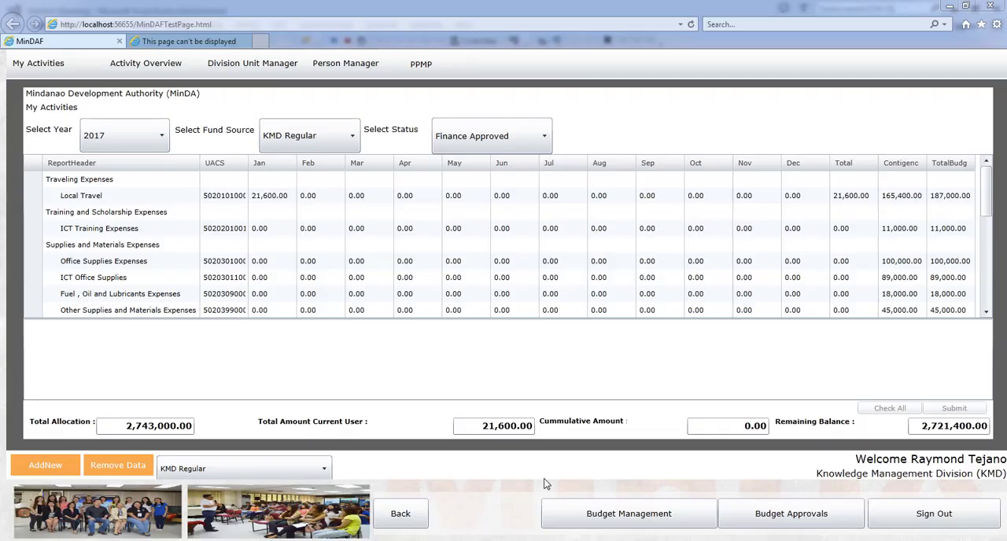
# Step: Return to Budget Management with 2017 as the working year
pyautogui.click(618, 525)
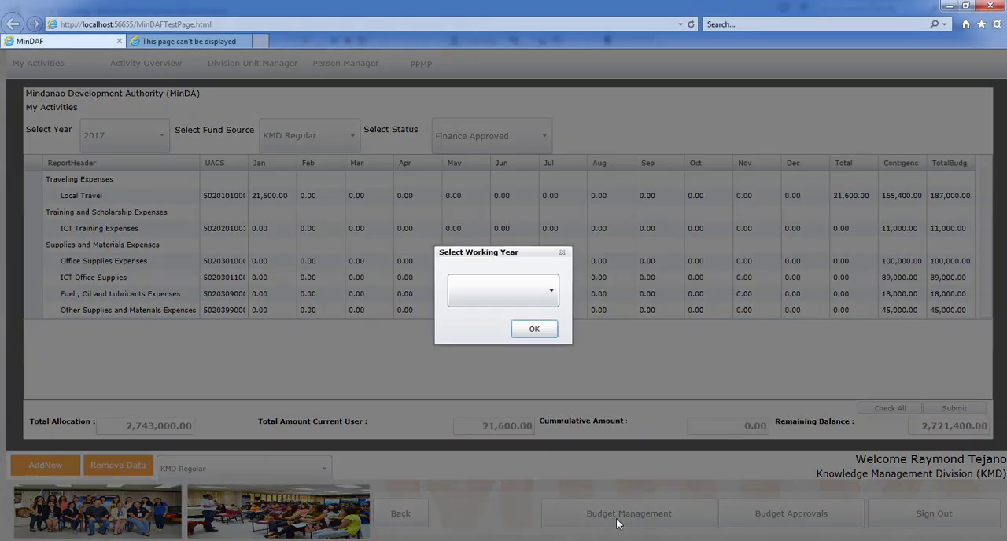
pyautogui.click(547, 290)
pyautogui.click(493, 322)
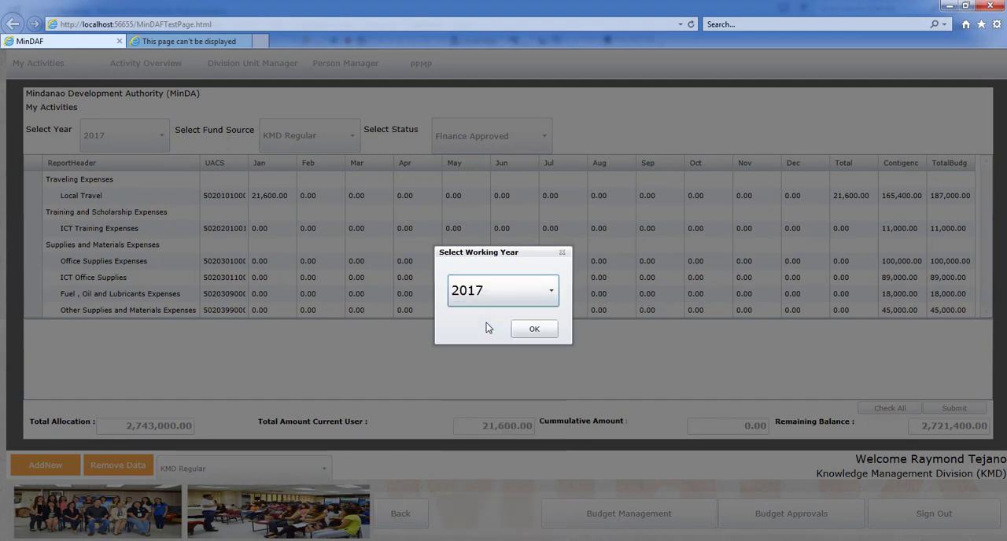
pyautogui.click(537, 335)
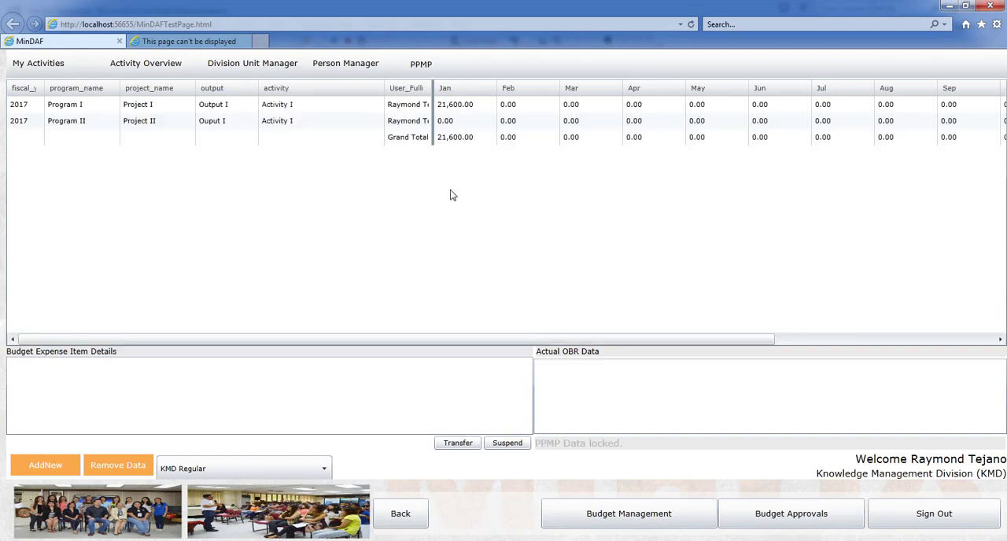
# Step: Open PPMP Data and enter the account password to access the PPMP Portal
pyautogui.click(421, 65)
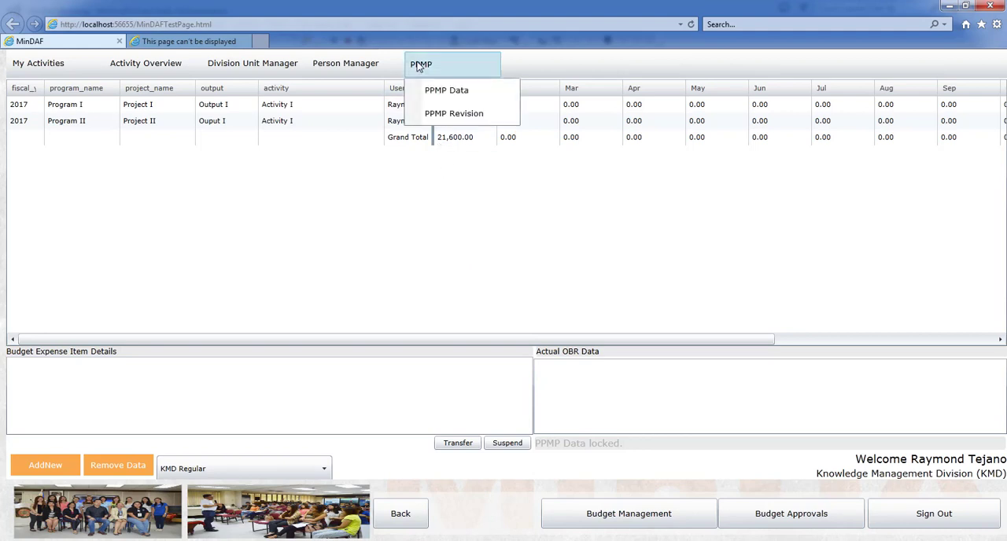
pyautogui.click(447, 92)
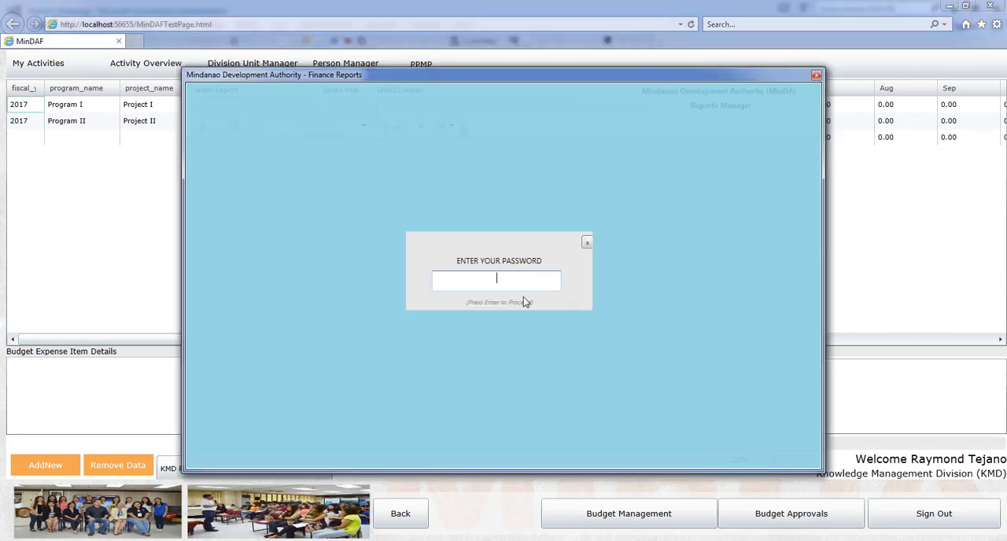
pyautogui.write('*******')
pyautogui.press('Return')
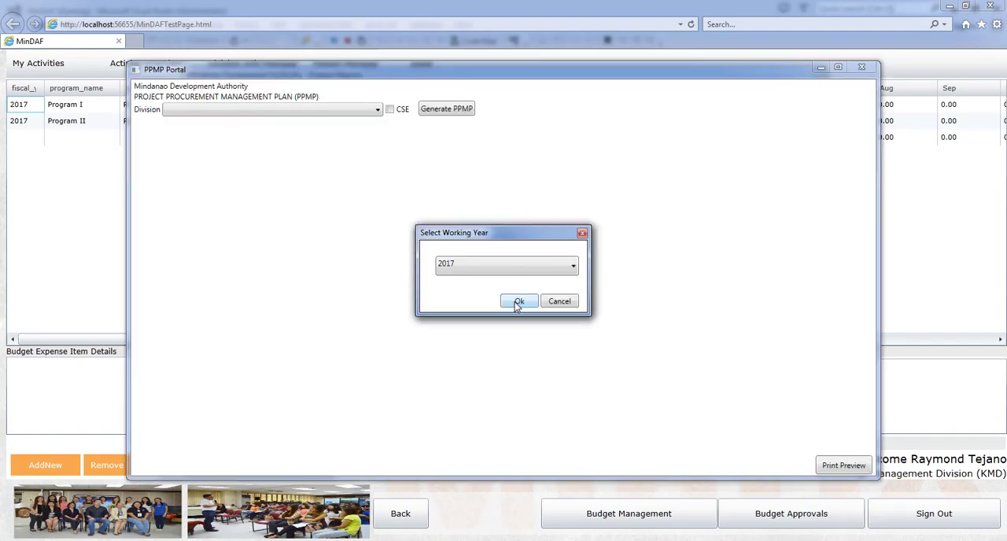
# Step: Choose 2017 as the working year for the PPMP Portal and confirm it
pyautogui.click(529, 272)
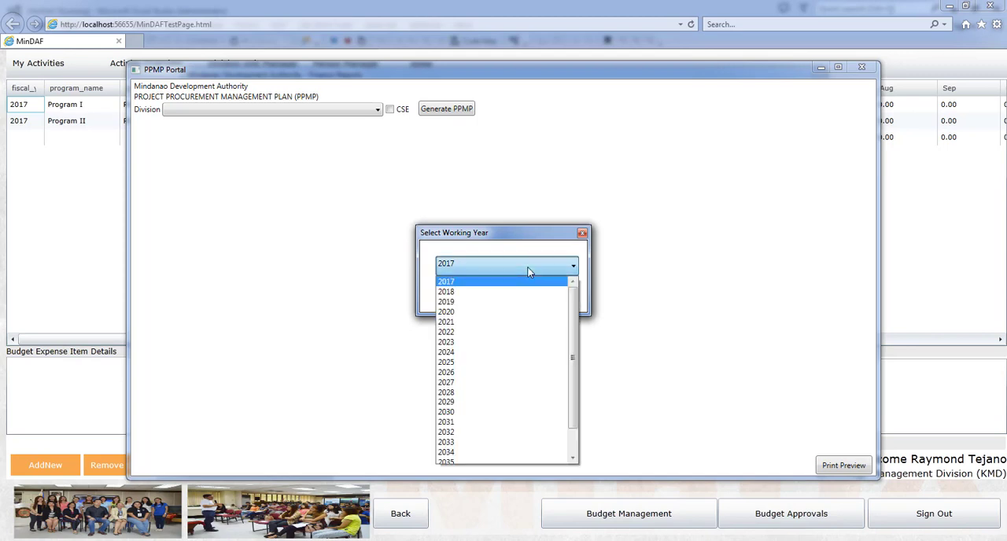
pyautogui.click(526, 285)
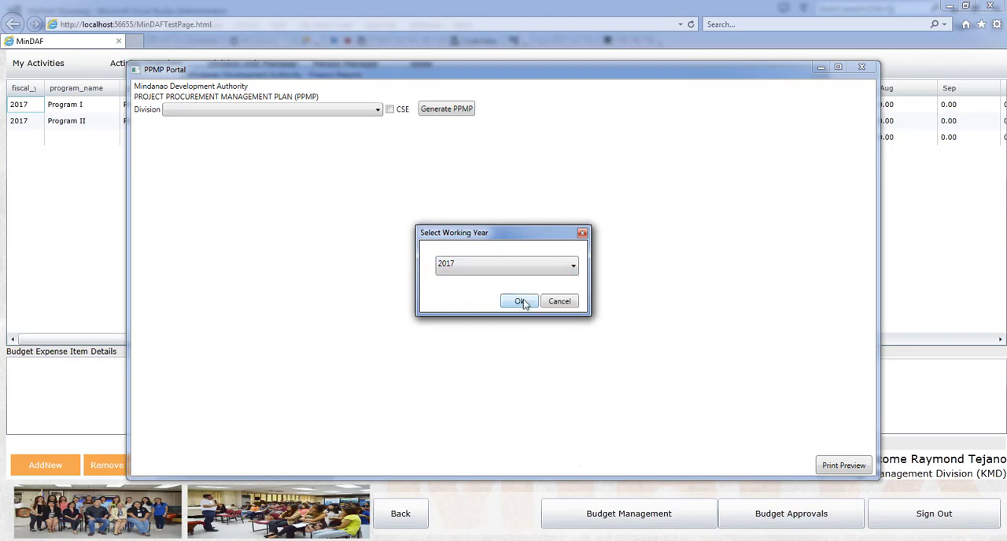
pyautogui.click(521, 304)
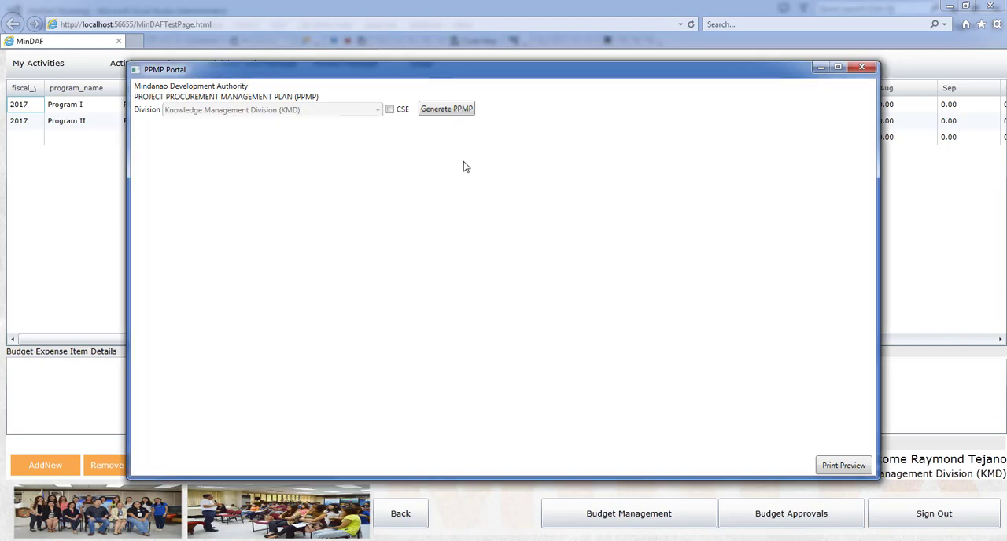
# Step: Generate the Main PPMP for the Knowledge Management Division with KMD Regular as the fund source
pyautogui.click(451, 110)
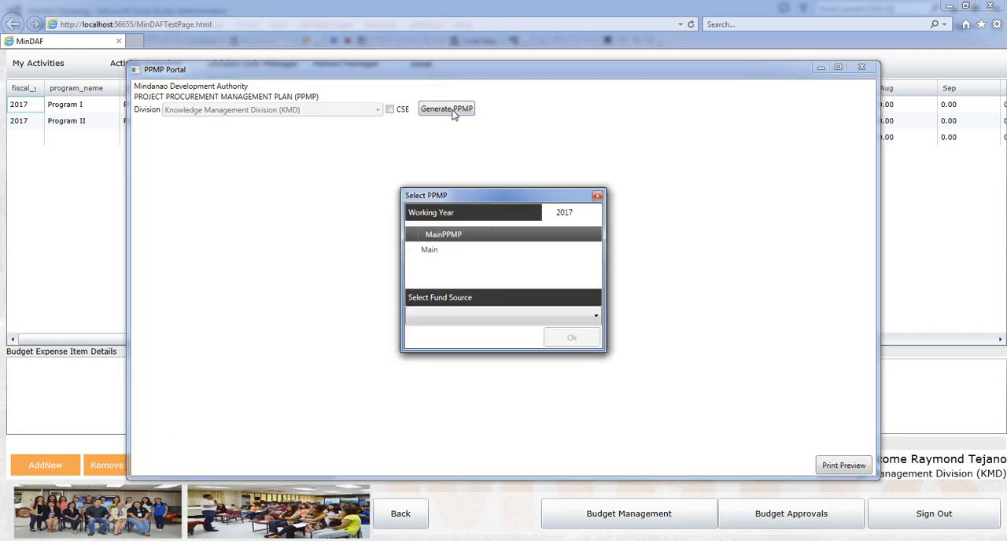
pyautogui.click(436, 250)
pyautogui.click(436, 250)
pyautogui.click(473, 321)
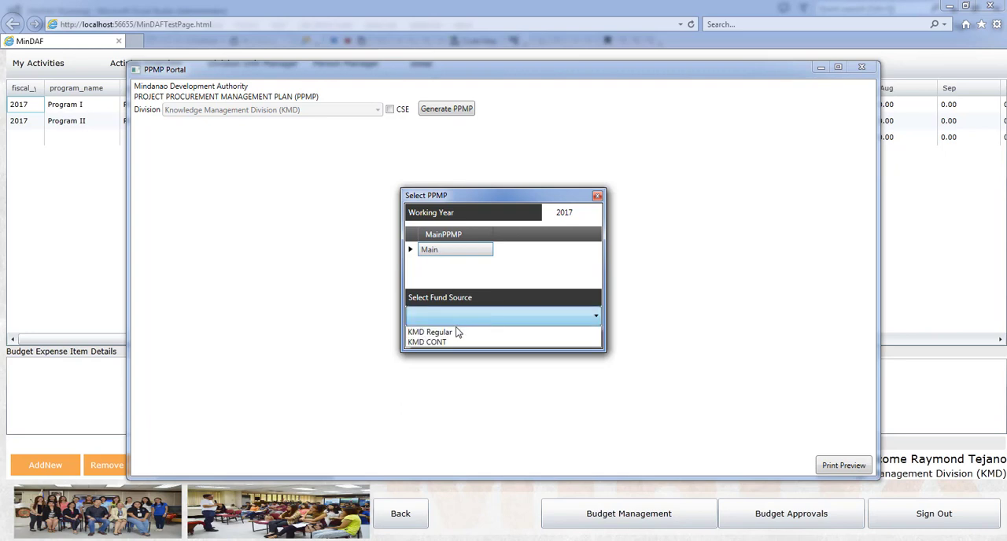
pyautogui.click(453, 333)
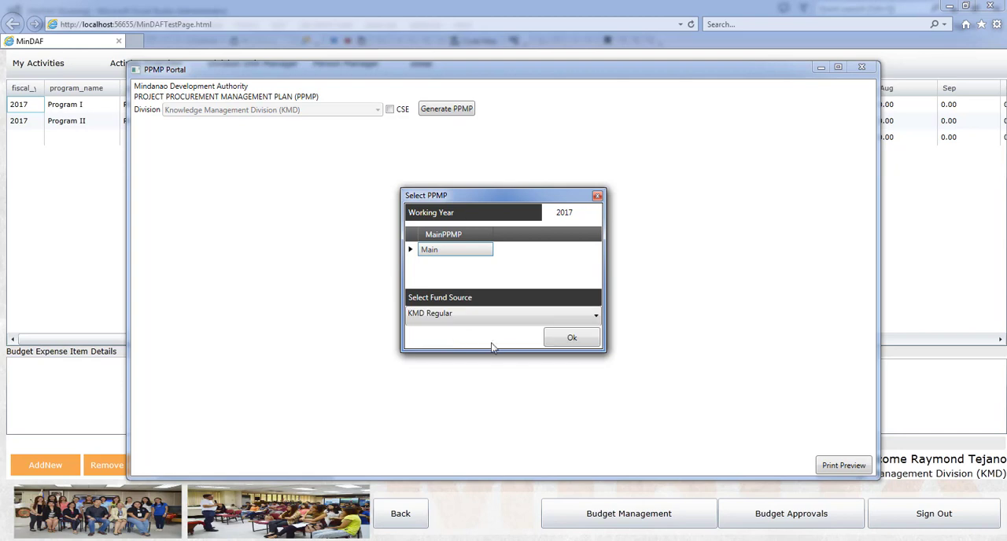
pyautogui.click(572, 340)
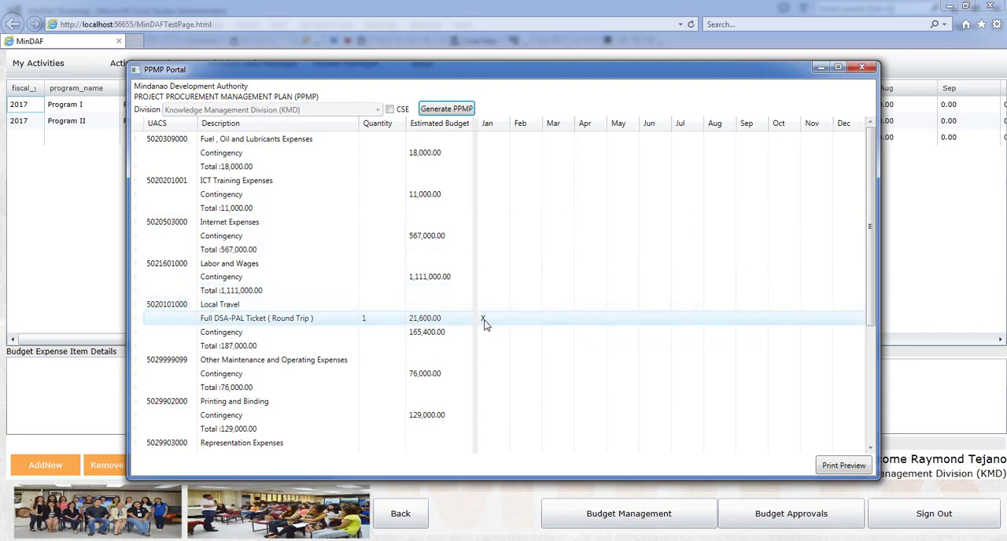
# Step: Bring up the print preview of the generated PPMP and reposition its parameter values window over the report
pyautogui.click(845, 467)
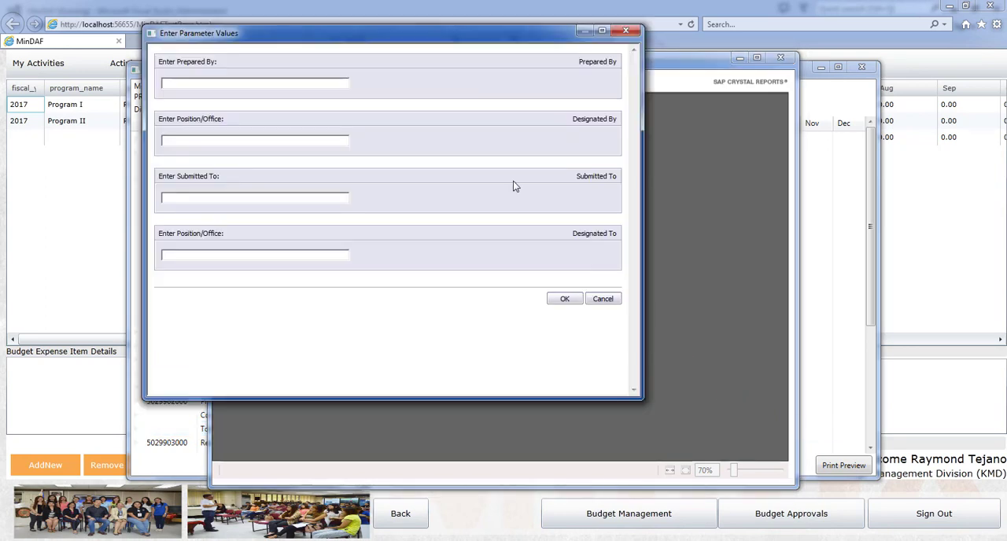
pyautogui.doubleClick(451, 33)
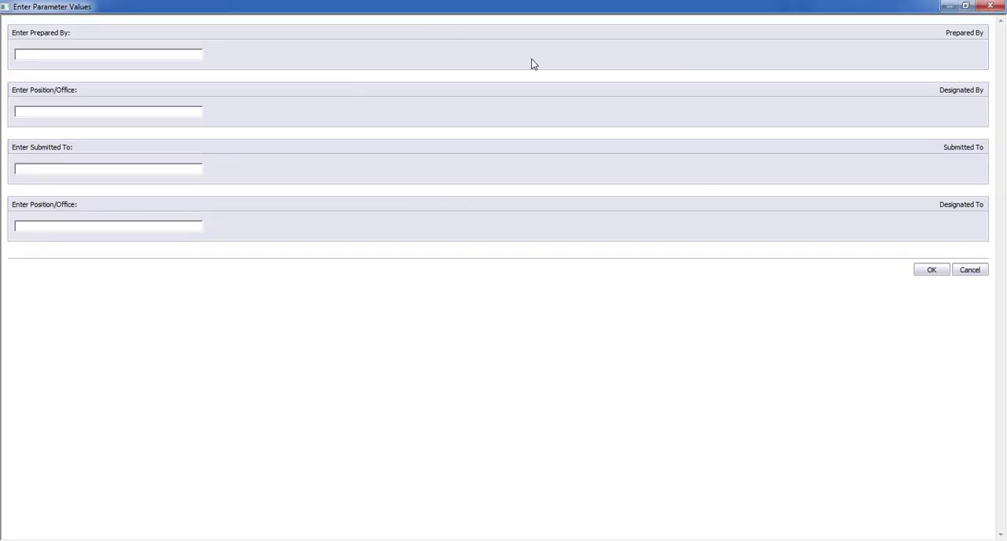
pyautogui.doubleClick(542, 15)
pyautogui.moveTo(521, 35); pyautogui.dragTo(666, 118)
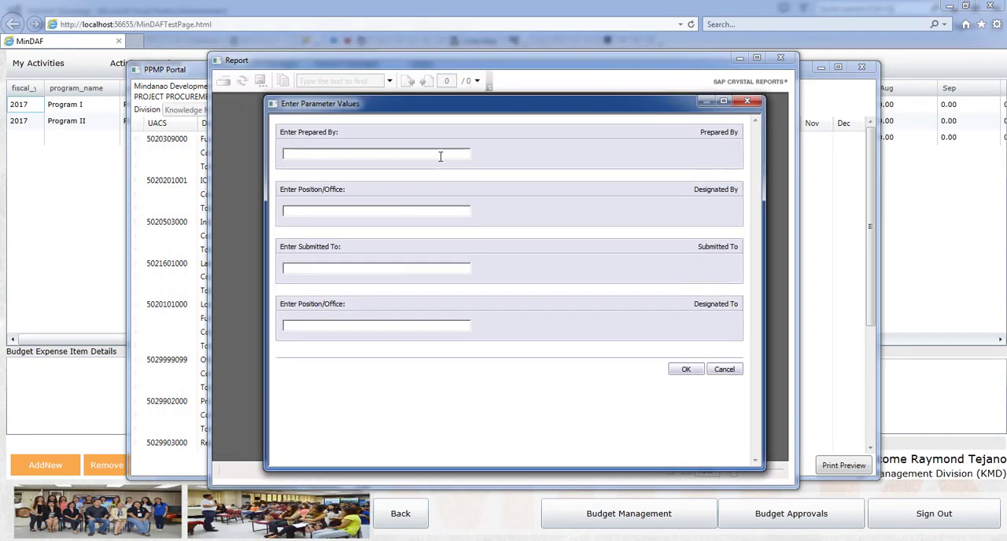
# Step: Enter Division Chief as both the Prepared By value and the preparer's position/office
pyautogui.write('D')
pyautogui.write('vi')
pyautogui.press('BackSpace')
pyautogui.press('BackSpace')
pyautogui.write('Division Chief')
pyautogui.moveTo(348, 156); pyautogui.dragTo(276, 162)
pyautogui.click(334, 206)
pyautogui.write('Division Chief')
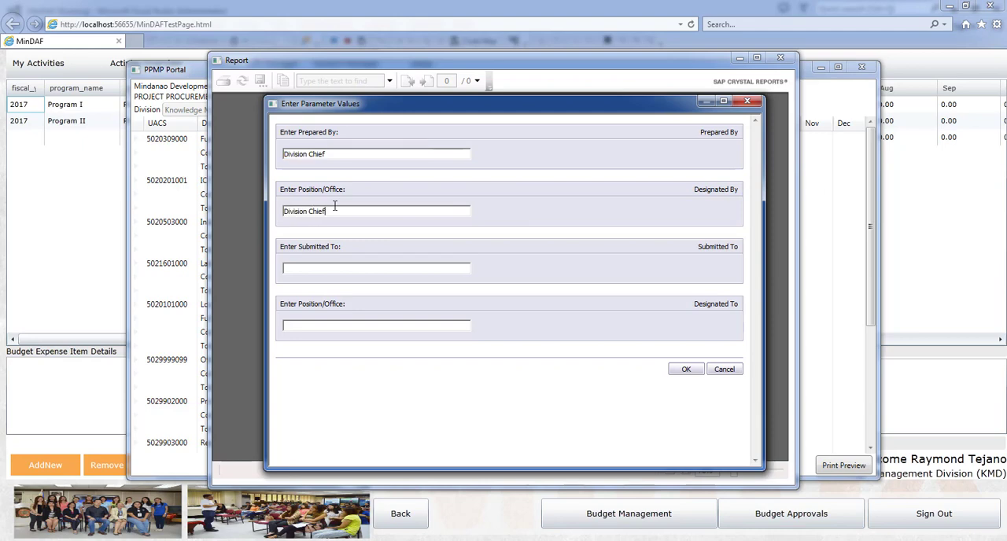
# Step: Enter Director as both the Submitted To value and the recipient's position/office, and produce the report preview
pyautogui.click(307, 269)
pyautogui.write('Director')
pyautogui.click(360, 326)
pyautogui.write('Director')
pyautogui.click(685, 370)
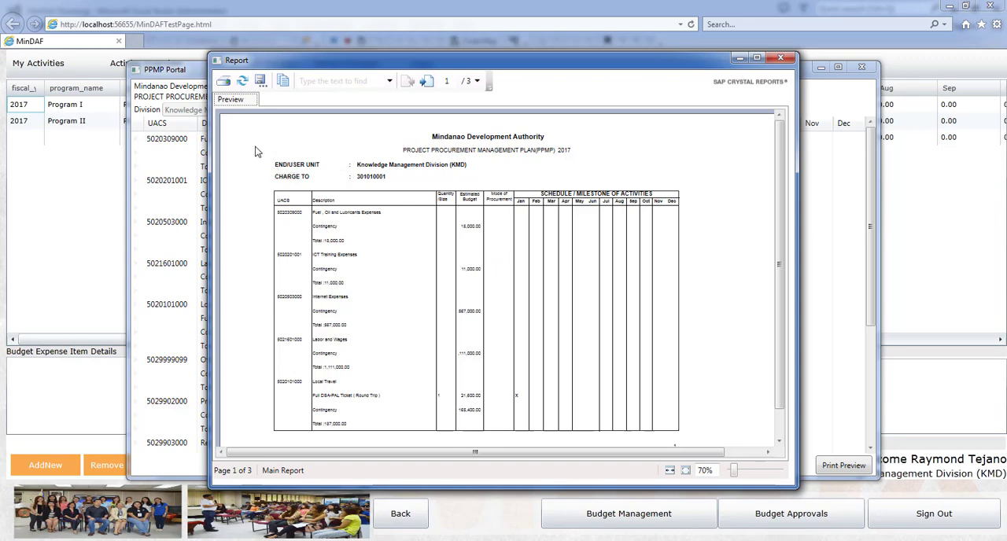
# Step: View the report's print options, dismiss them without printing and close the report preview
pyautogui.click(225, 87)
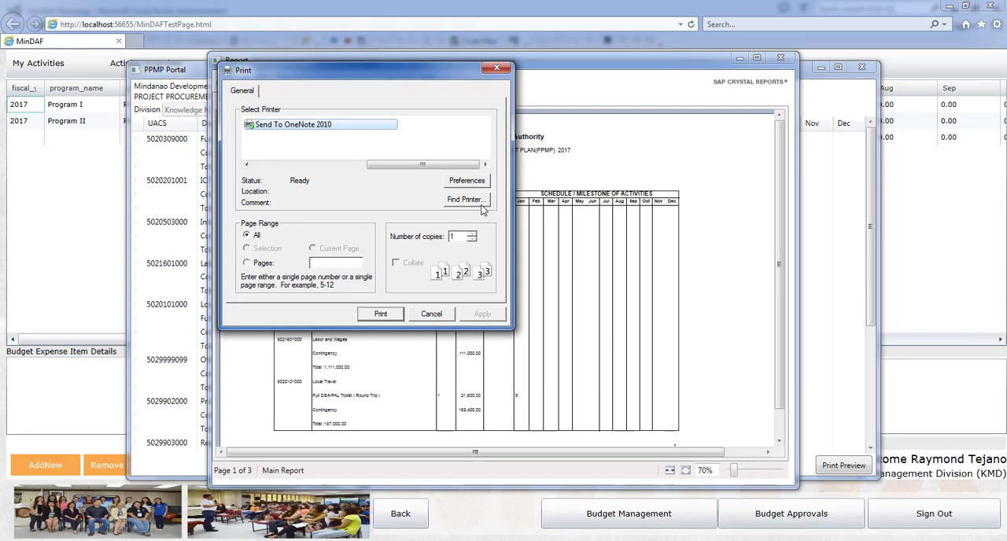
pyautogui.click(497, 69)
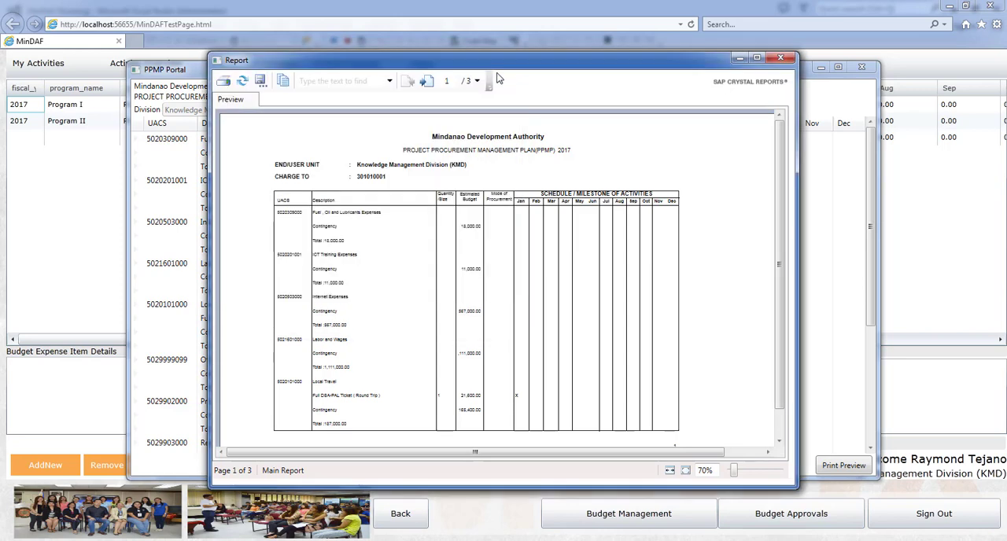
pyautogui.click(780, 58)
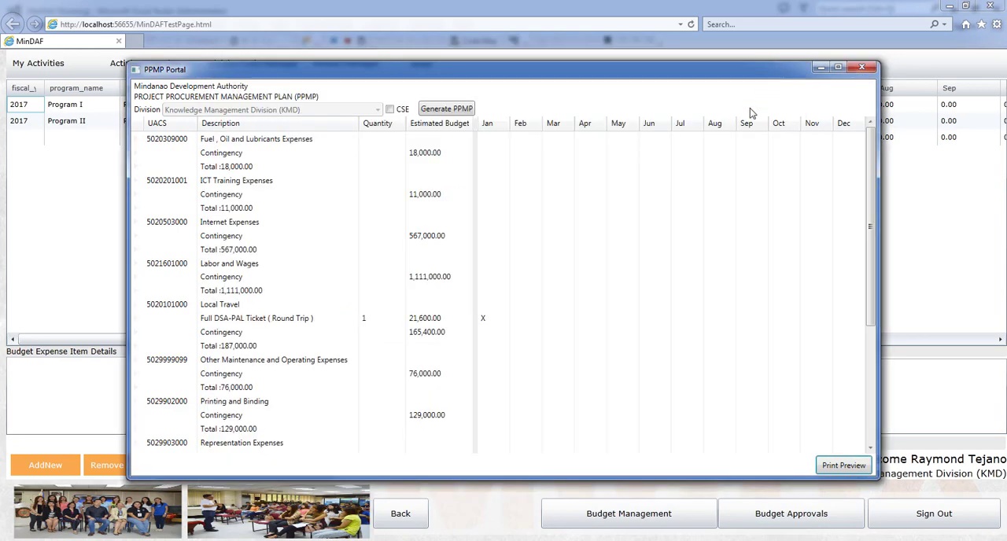